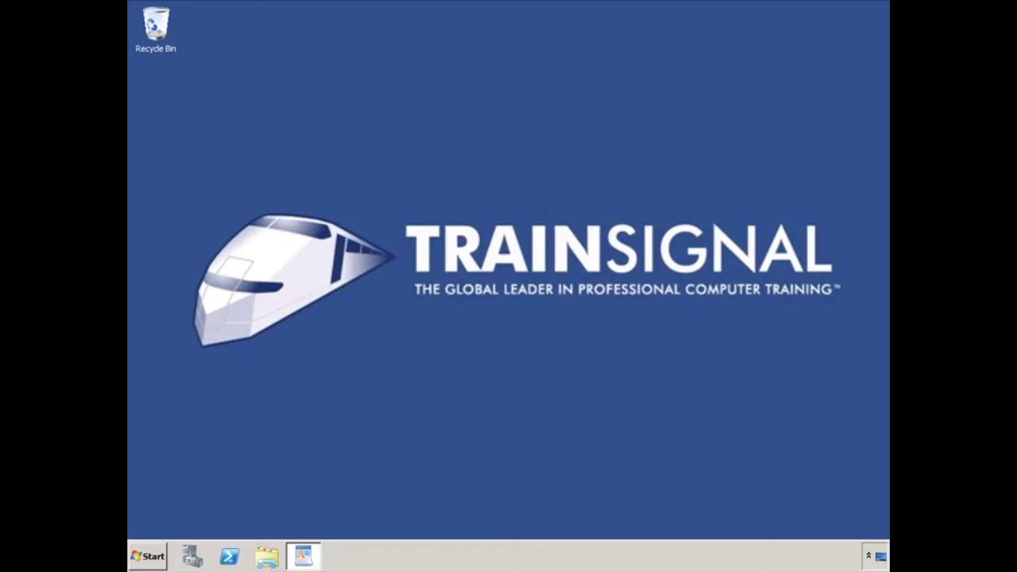
Launch Lync Server Control Panel from the Start menu and sign in with the administrator user name and password
click(153, 557)
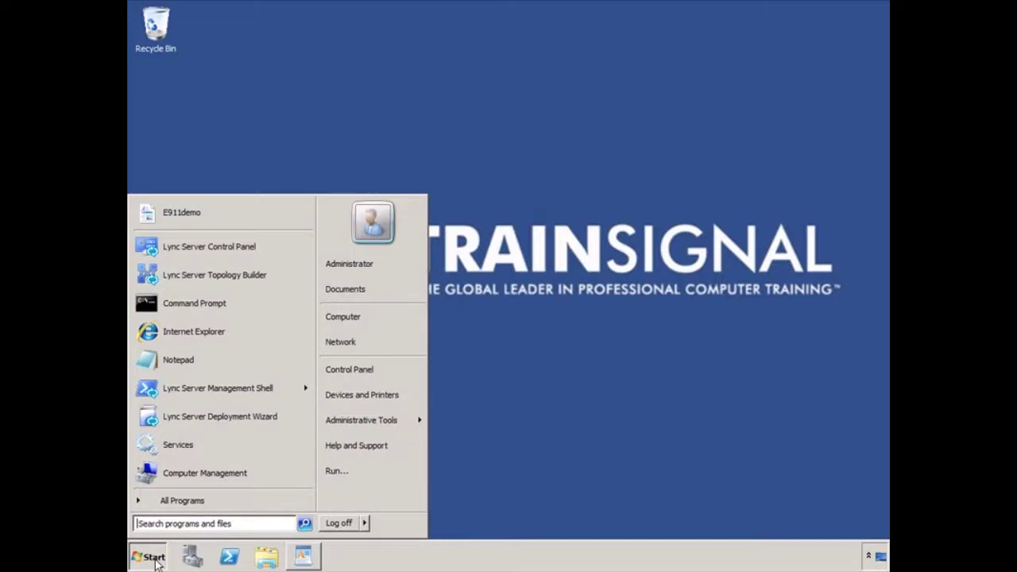
click(238, 245)
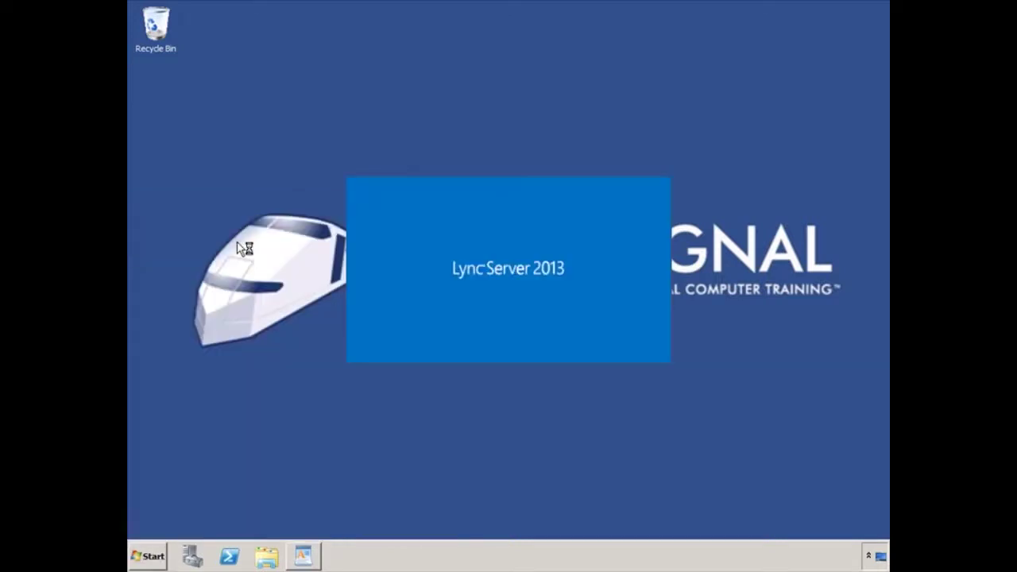
text(administrator)
key(Tab)
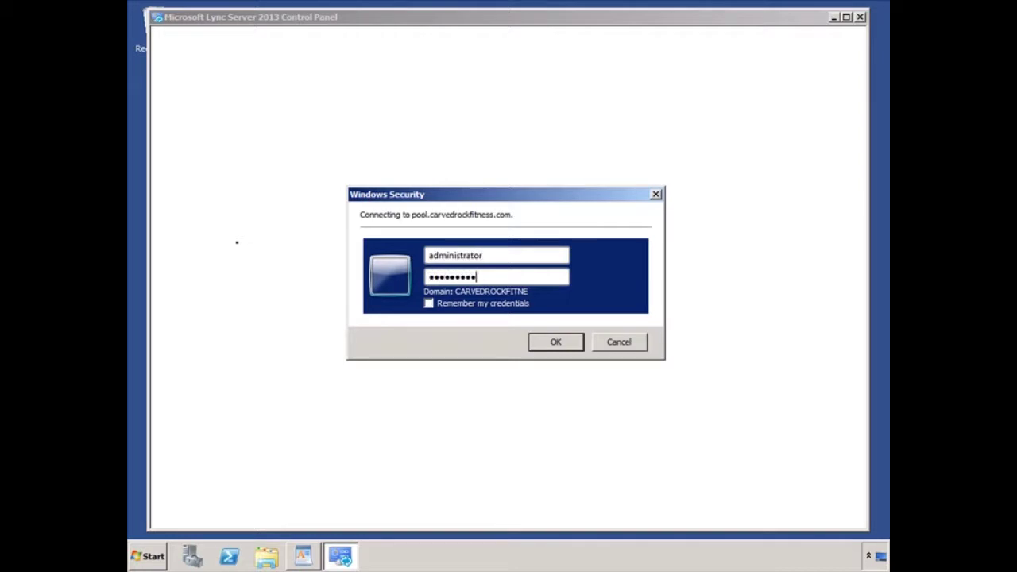
click(557, 344)
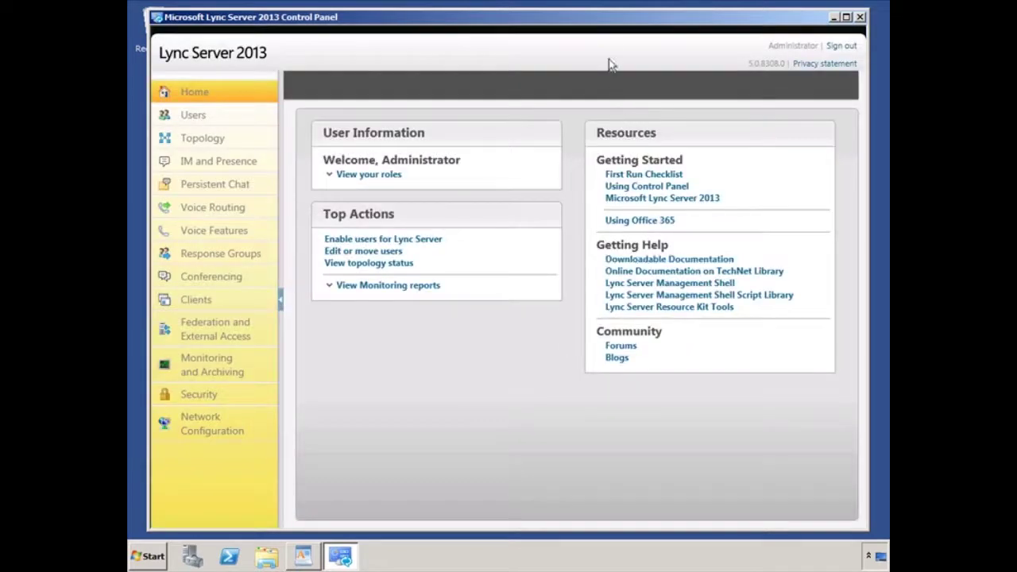
Maximize the window and open the Location Policy list under Network Configuration, abandoning a site-scoped policy
double_click(609, 16)
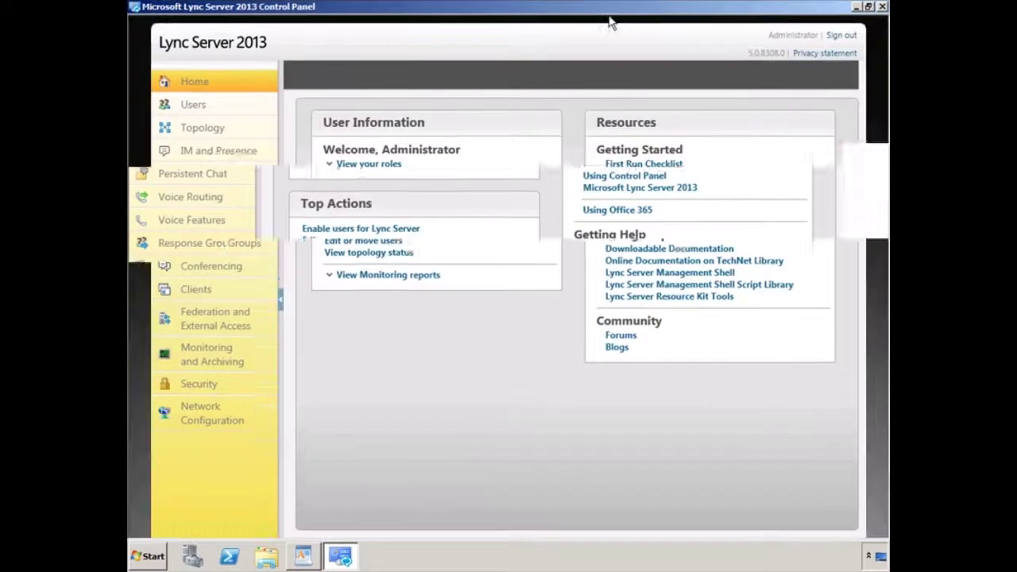
click(216, 420)
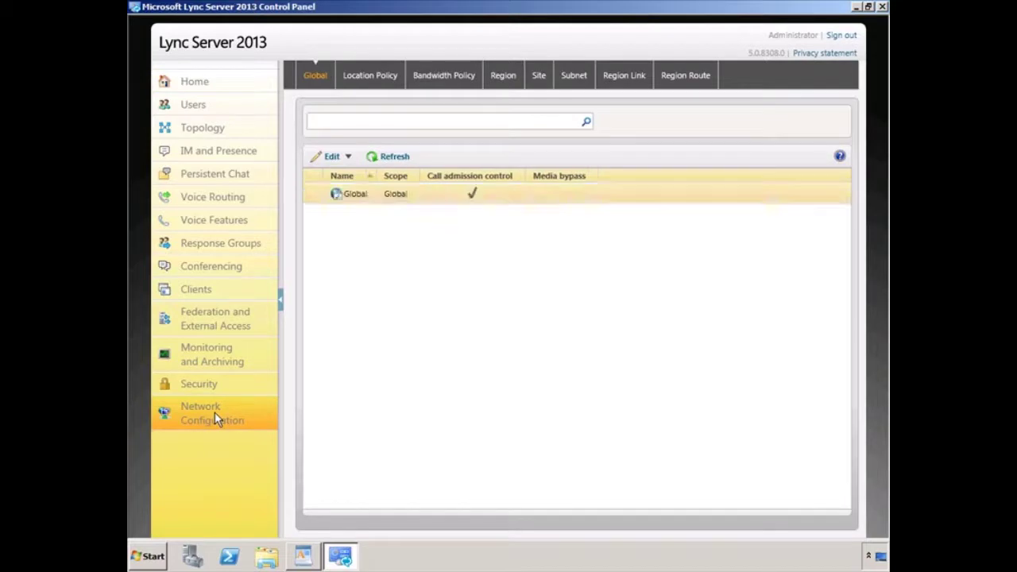
click(377, 82)
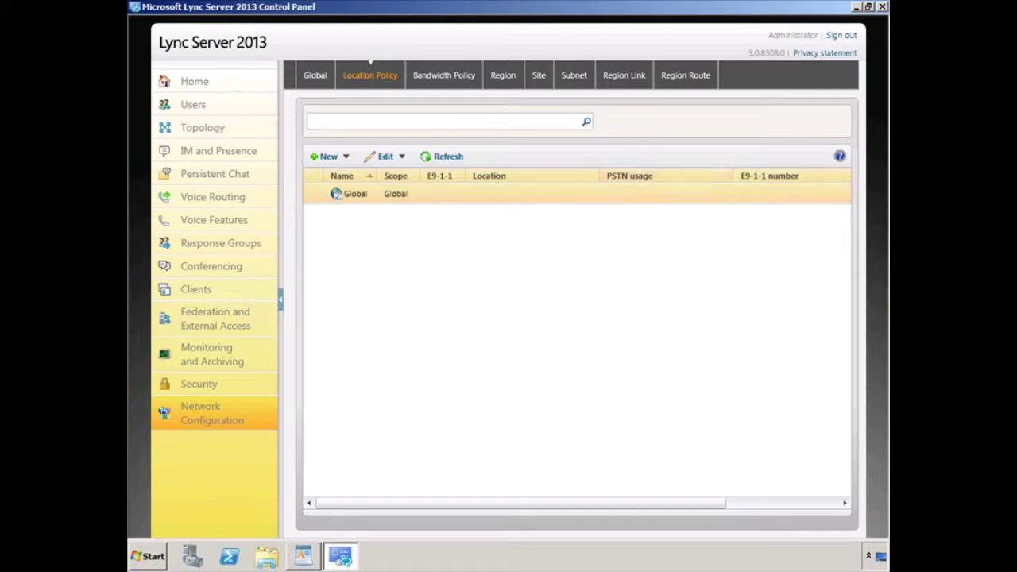
click(310, 121)
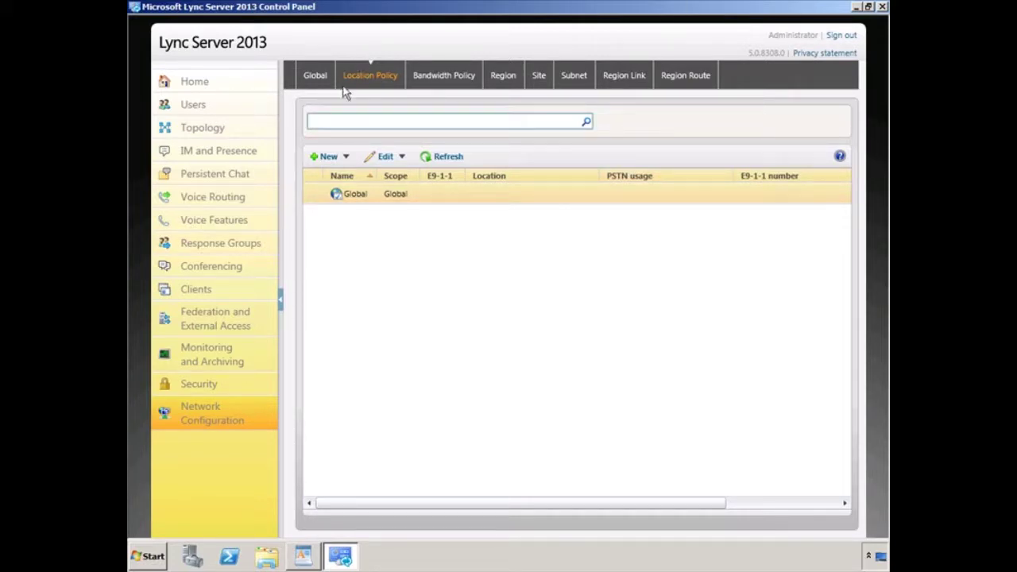
click(335, 159)
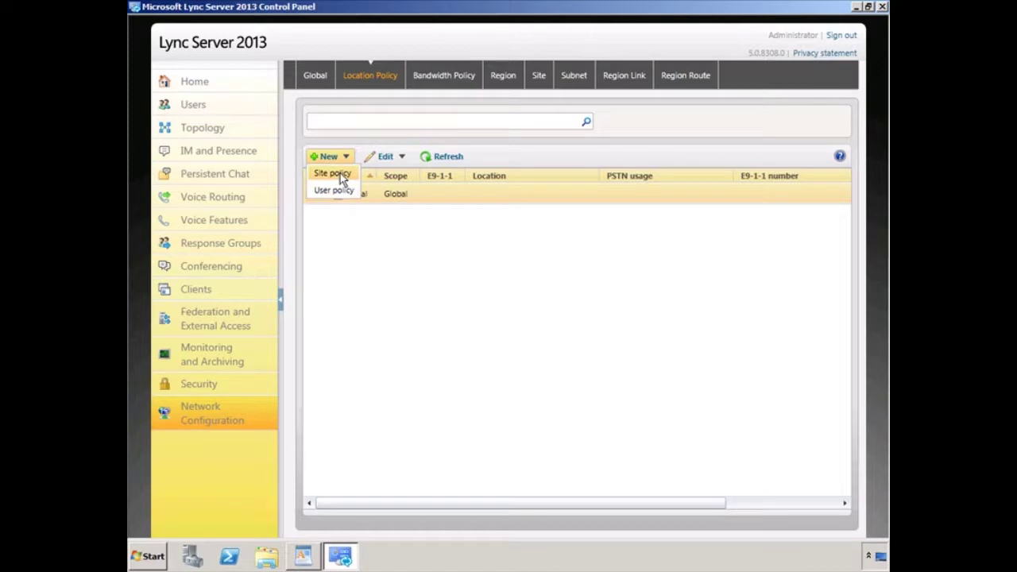
click(340, 173)
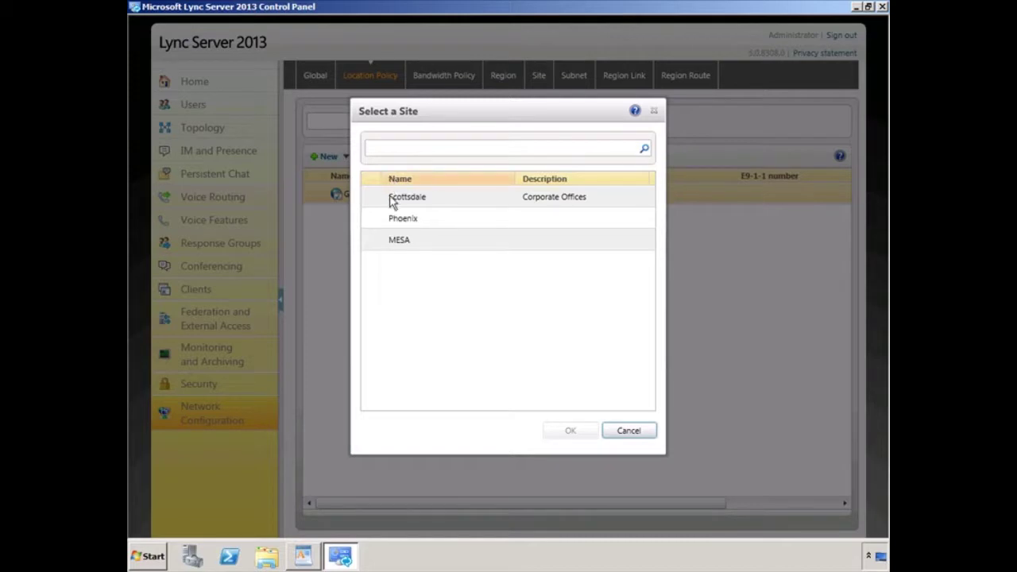
click(628, 430)
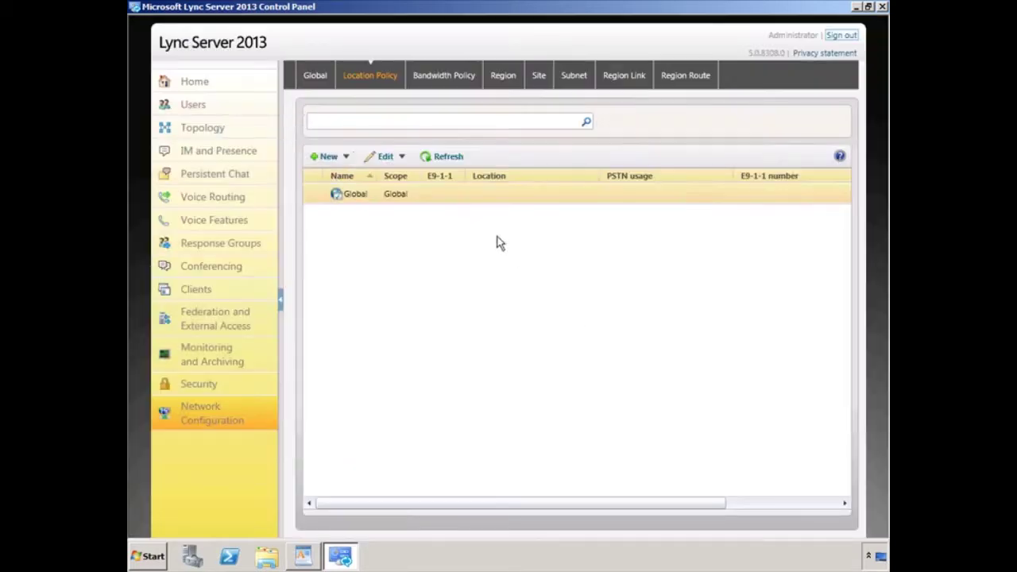
Create a user-scoped location policy named Mesa and commit it
click(328, 157)
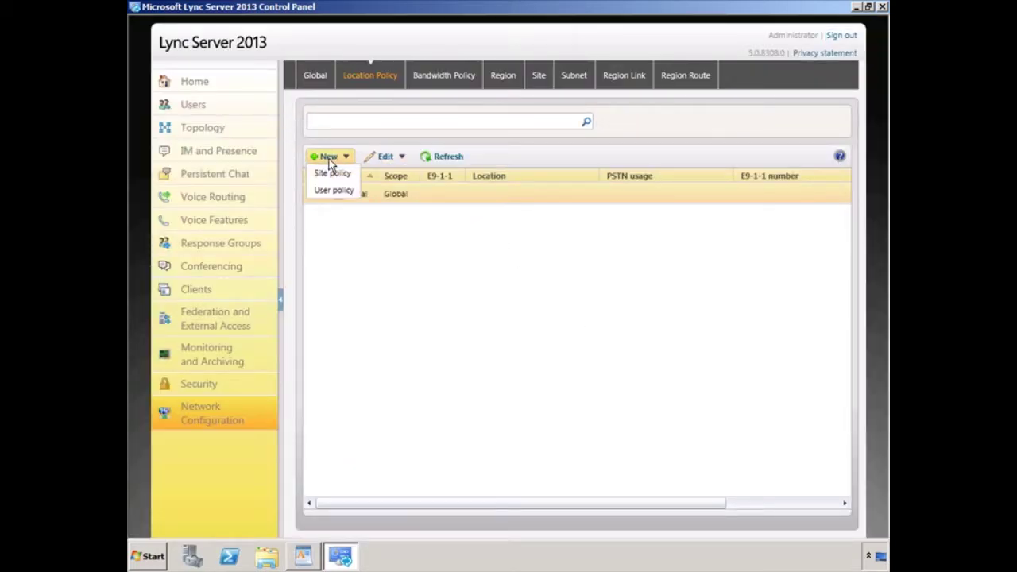
click(336, 193)
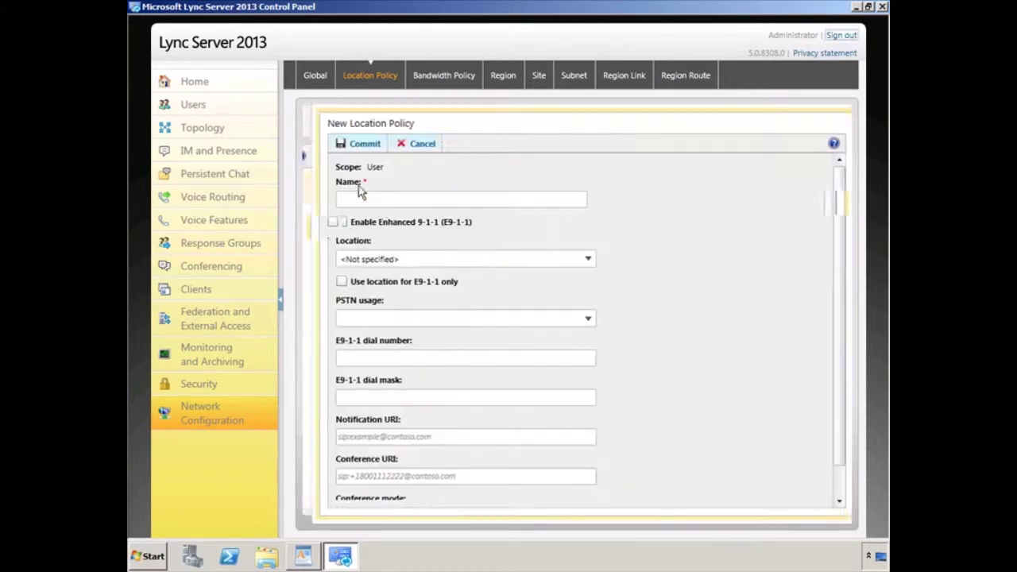
click(372, 199)
text(Mesa)
click(354, 144)
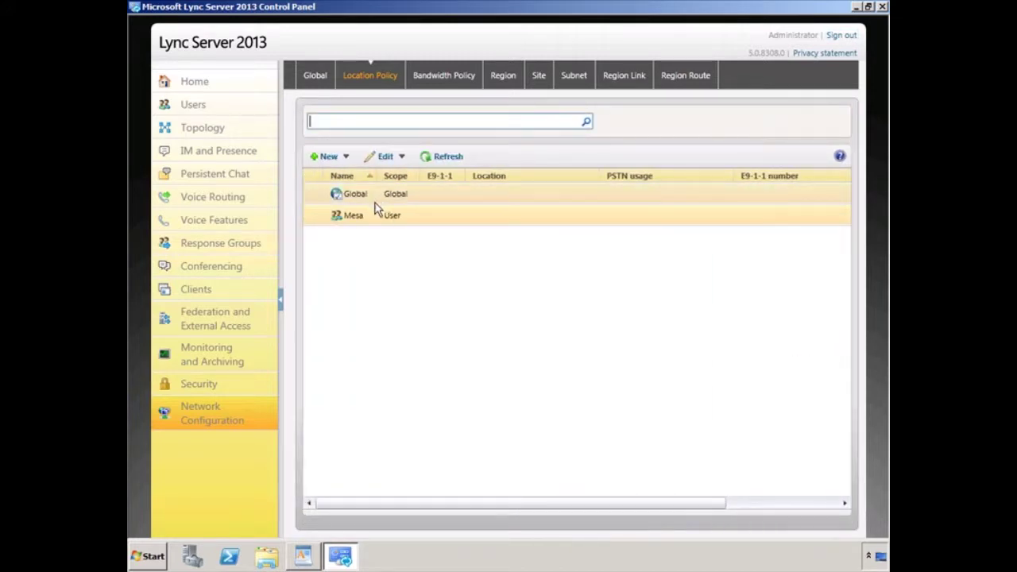
Set the MESA site's location policy to Mesa and commit the change
click(539, 77)
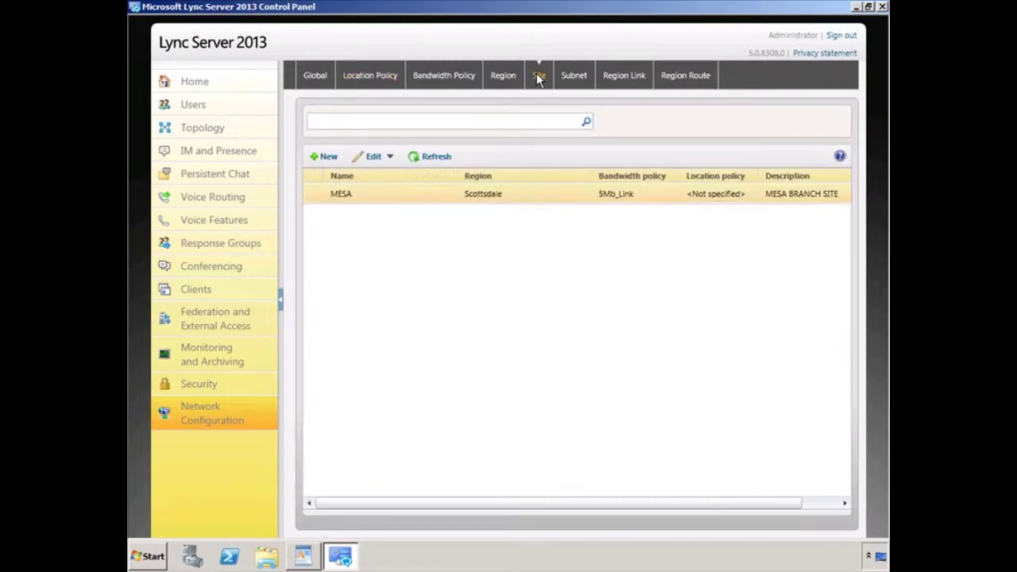
double_click(343, 199)
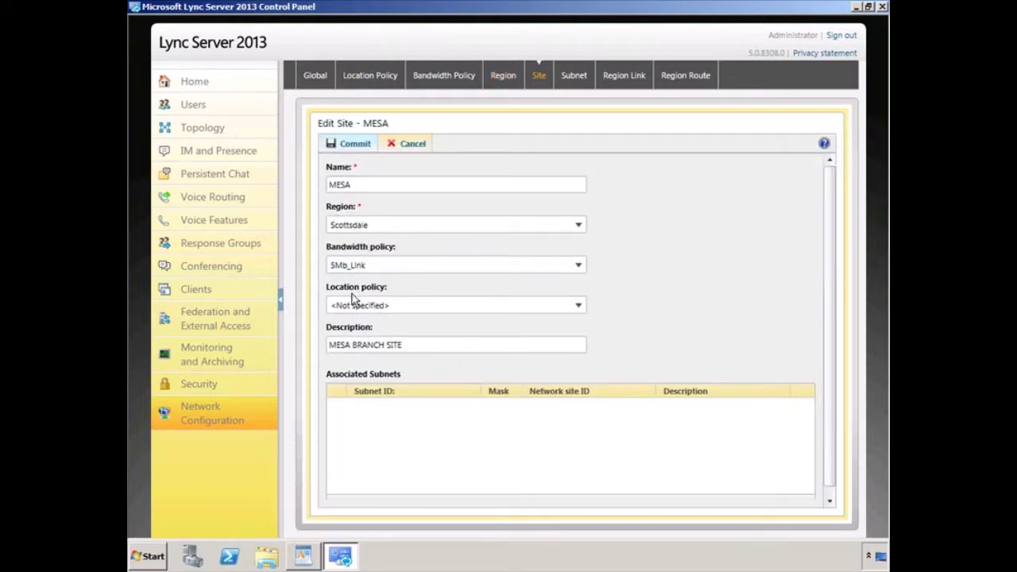
click(569, 304)
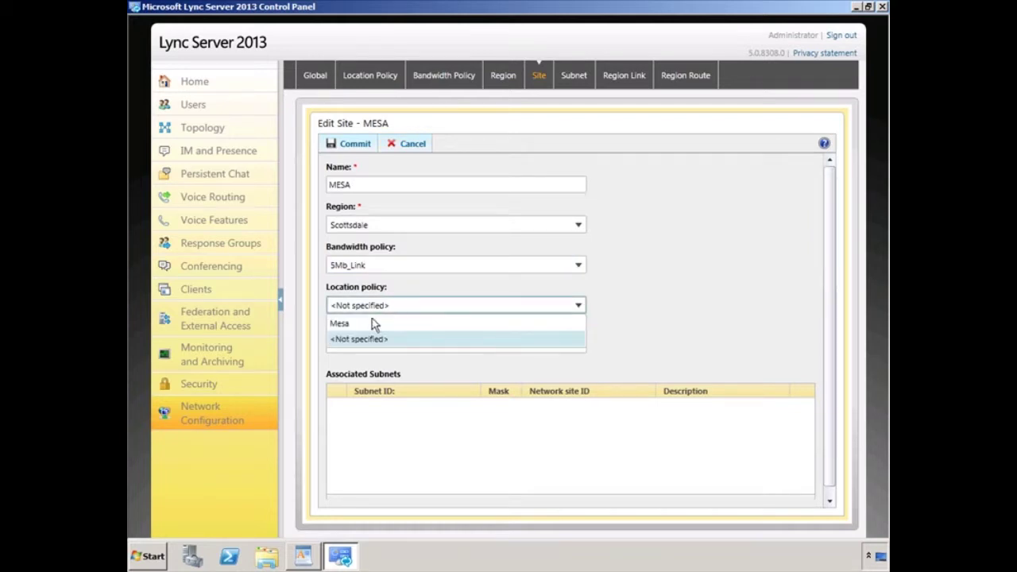
click(364, 324)
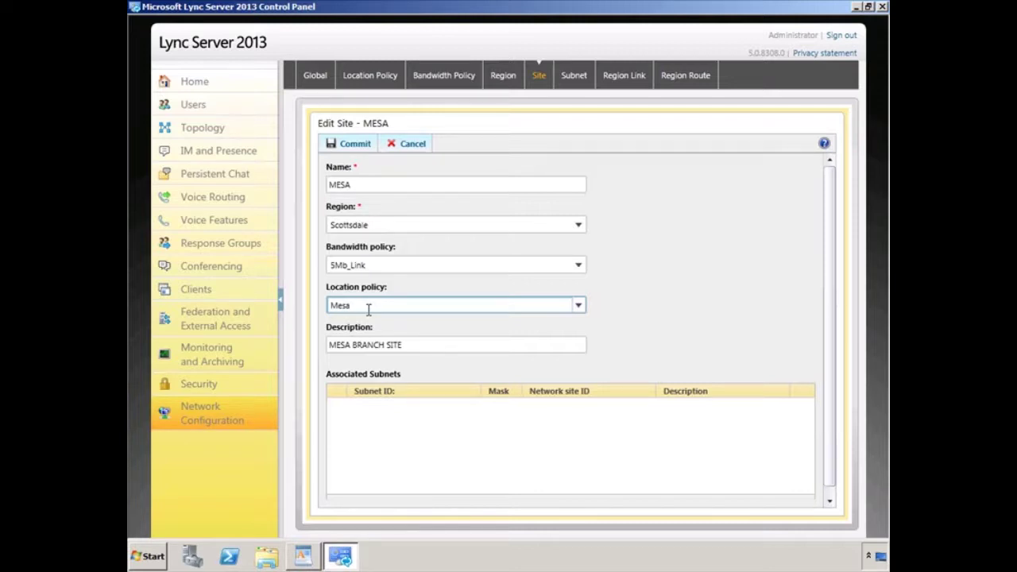
click(347, 146)
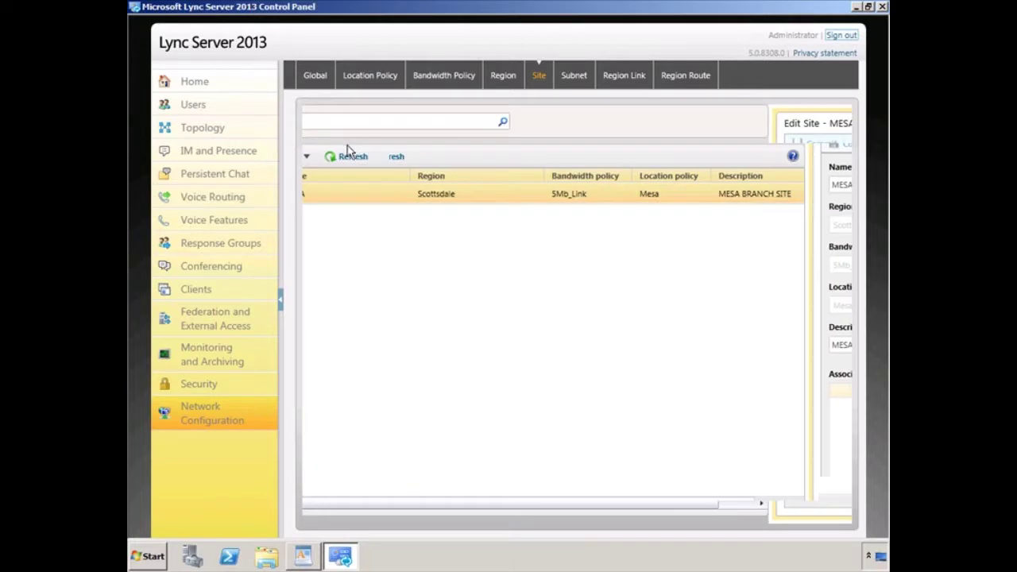
Open the Mesa policy's edit form from the Location Policy list, leaving location options unchanged
click(375, 75)
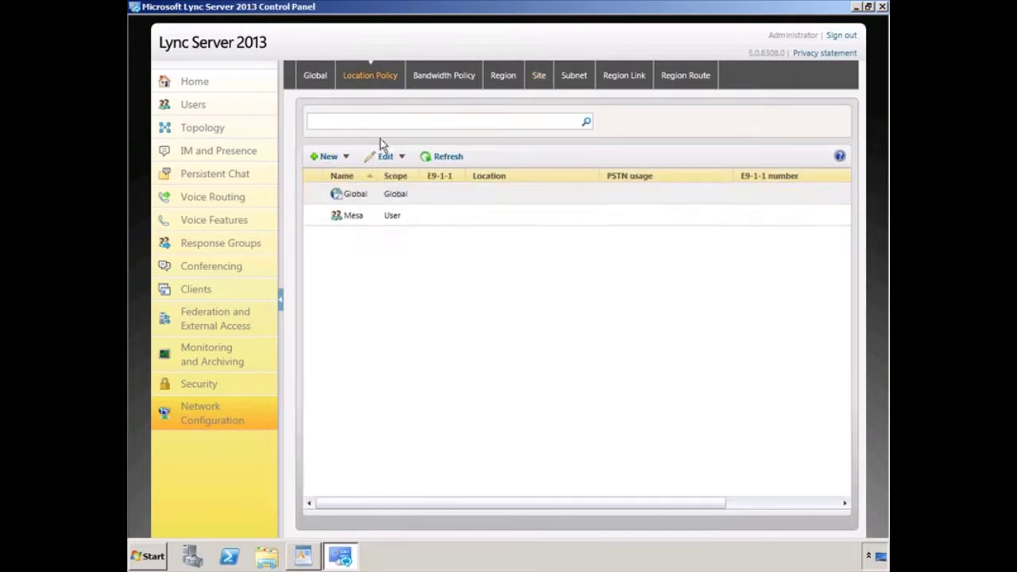
double_click(358, 216)
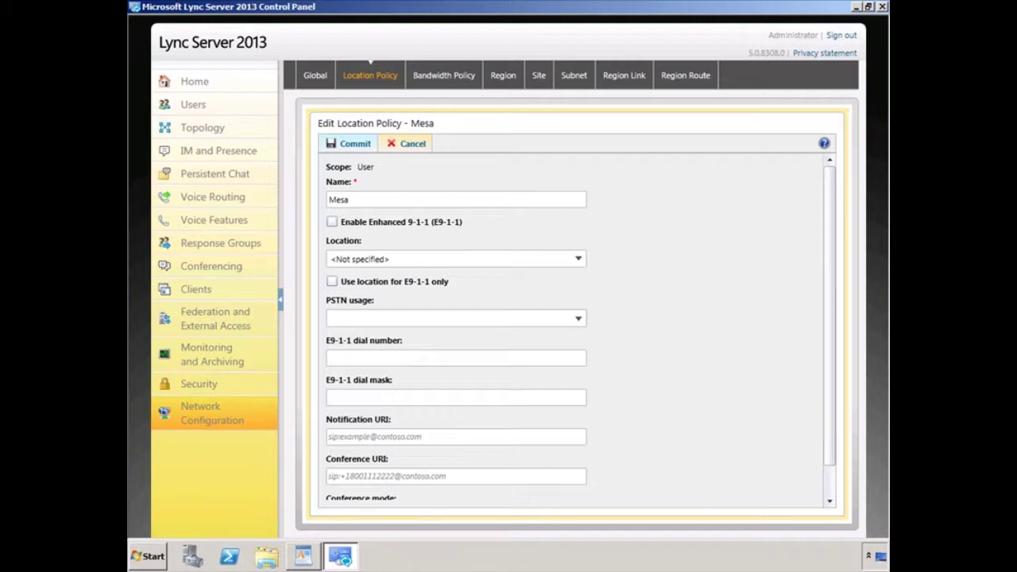
click(579, 260)
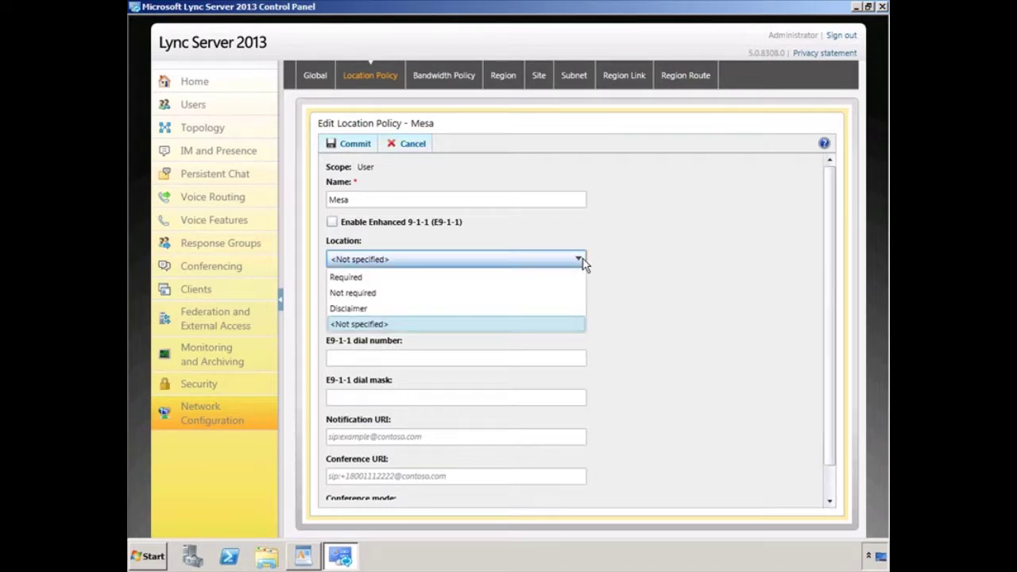
click(582, 260)
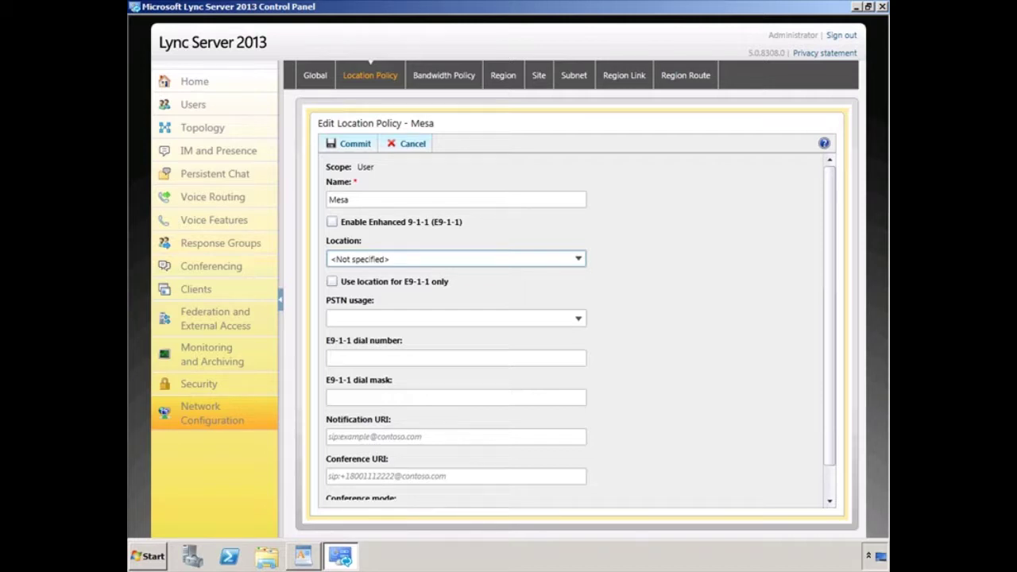
Enable Enhanced 9-1-1 on Mesa with Disclaimer location, Emergency Calling usage and dial number 911
click(332, 223)
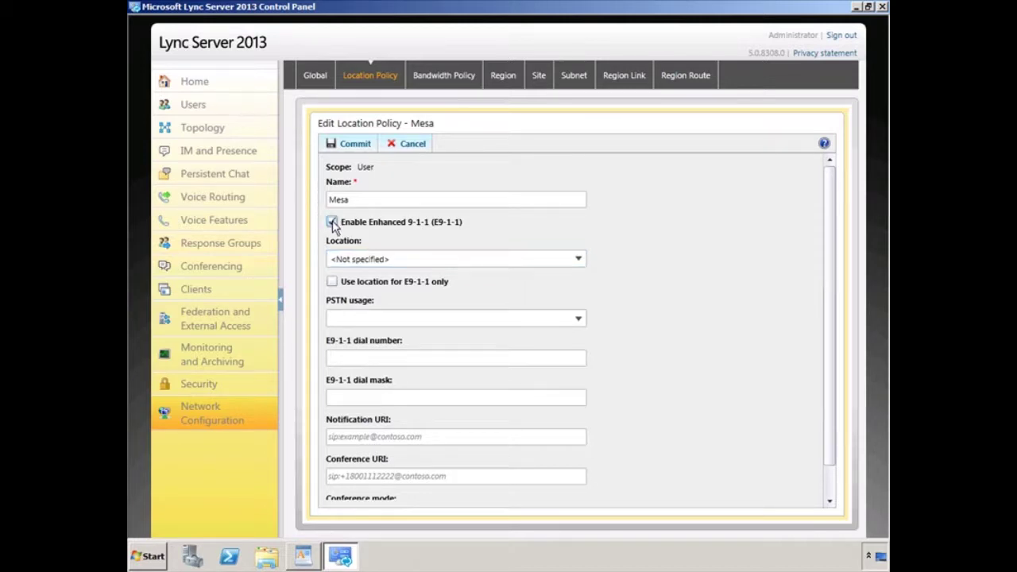
click(583, 261)
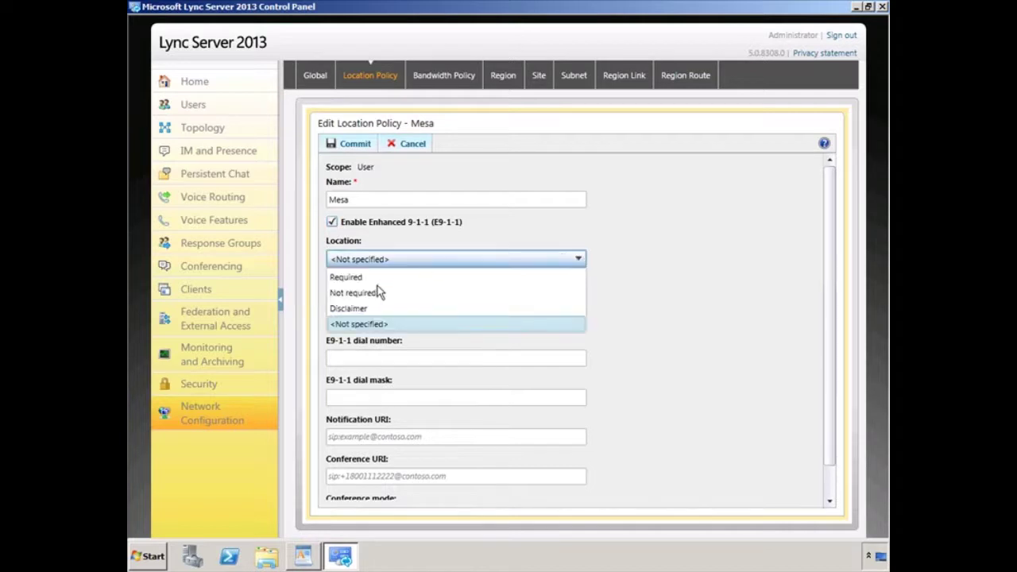
click(380, 308)
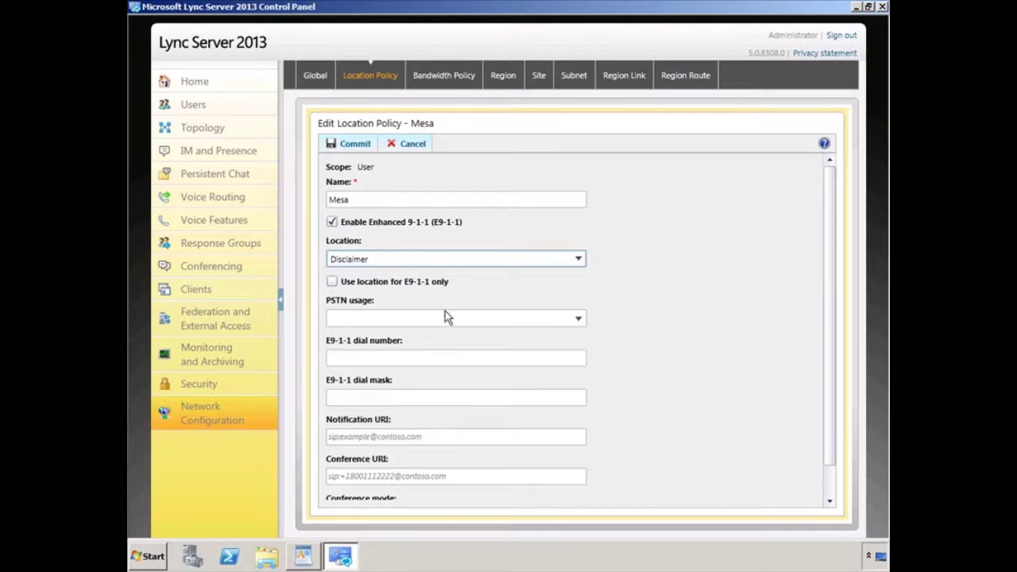
click(579, 319)
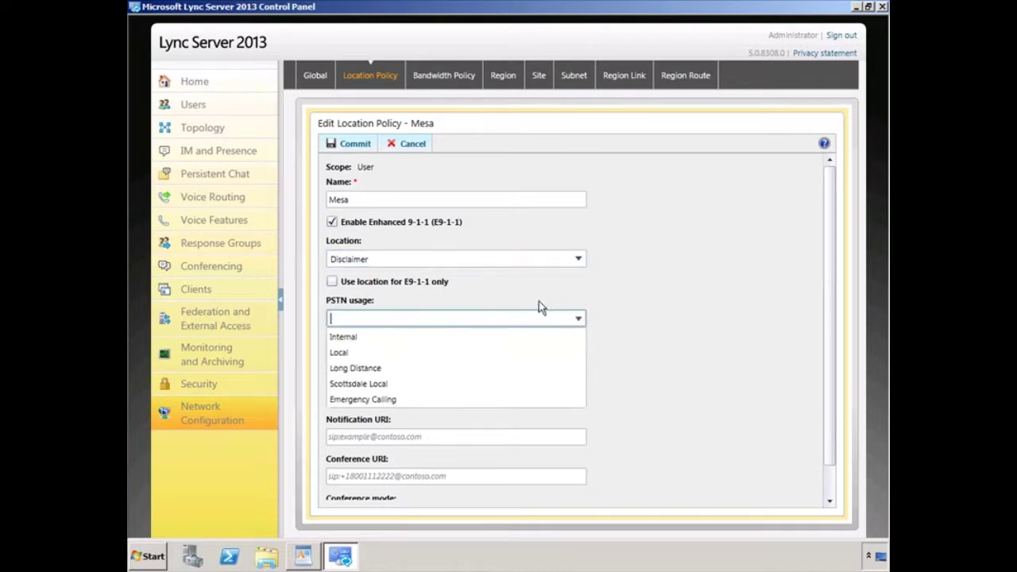
click(363, 400)
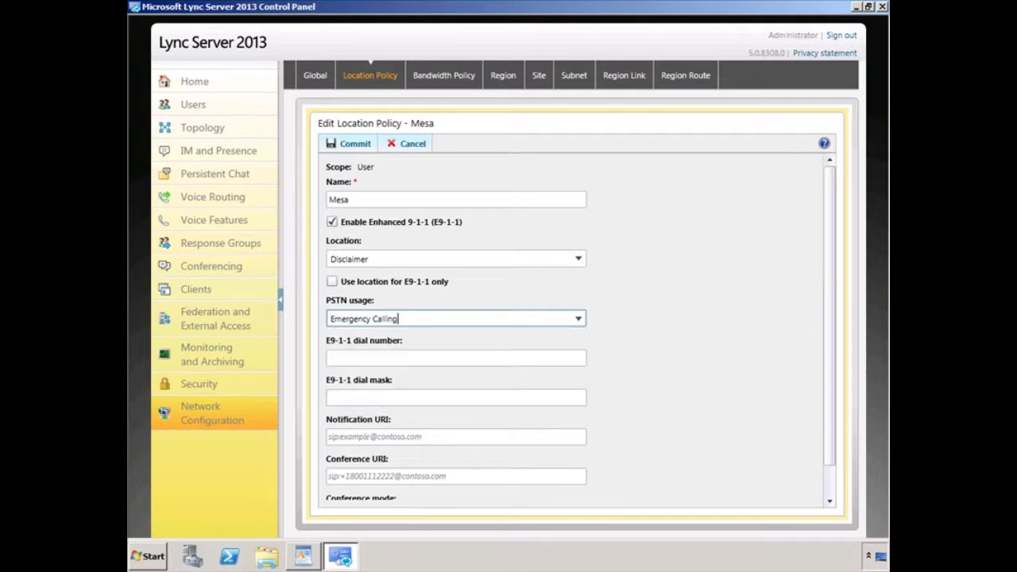
click(458, 361)
text(911)
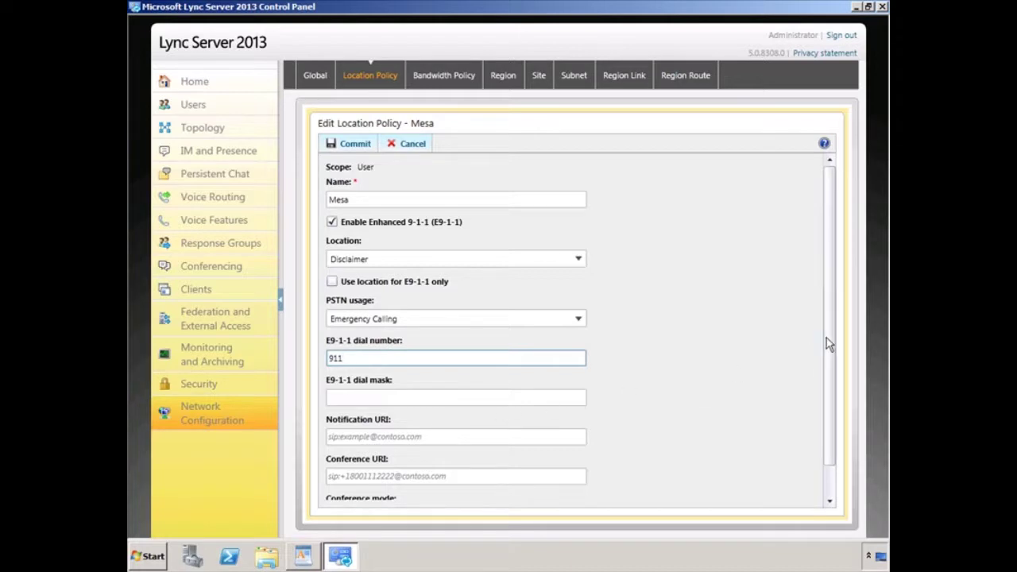
drag(829, 345, 820, 405)
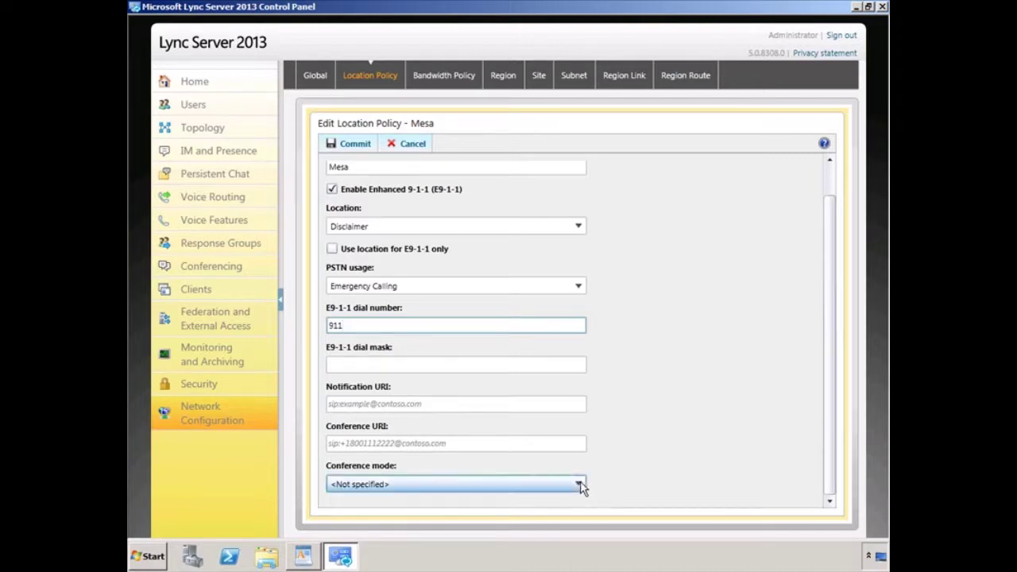
Try One-way and Two-way conference modes, reset to Not specified, and commit the Mesa policy
click(581, 488)
click(410, 434)
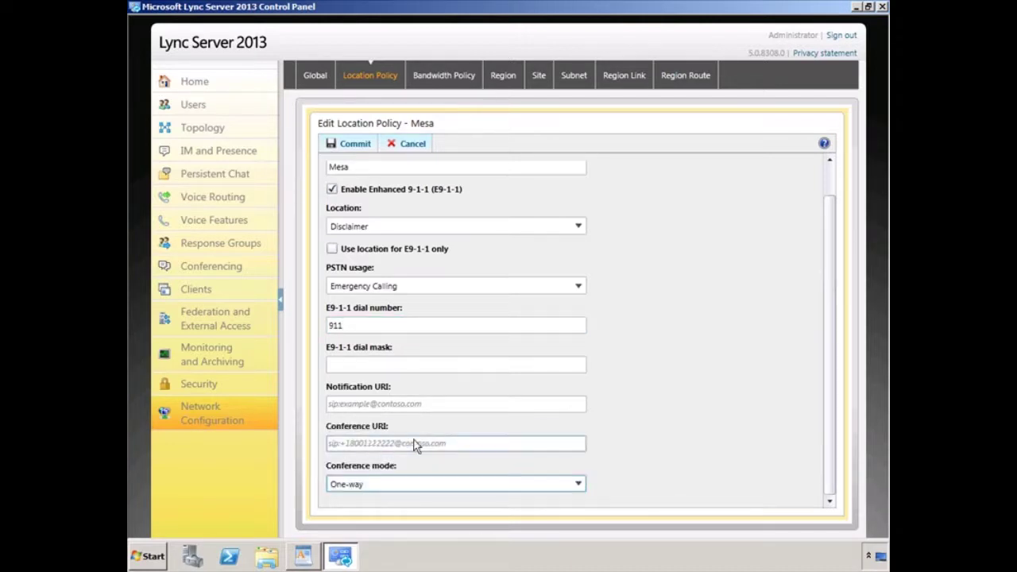
click(580, 486)
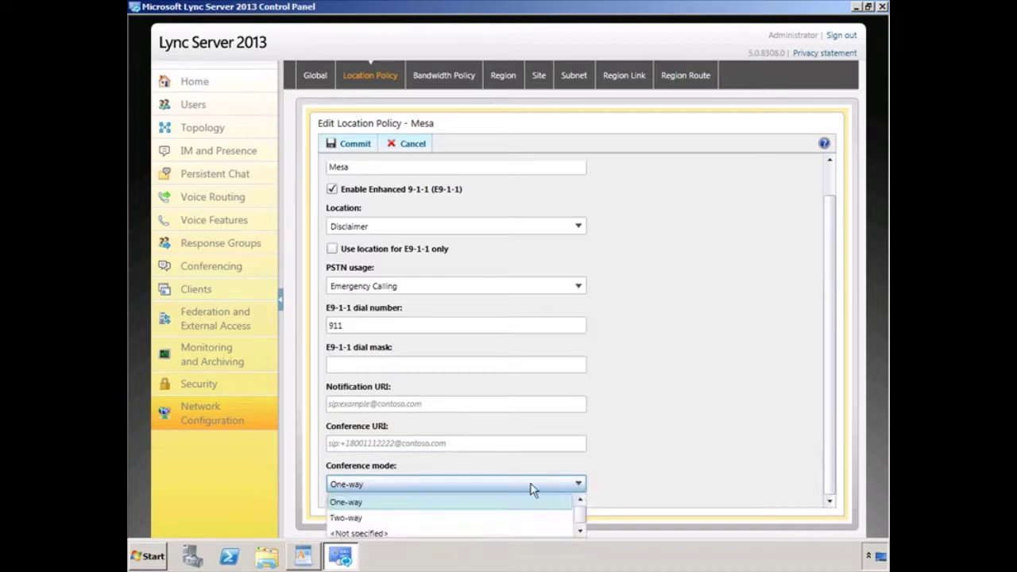
click(361, 522)
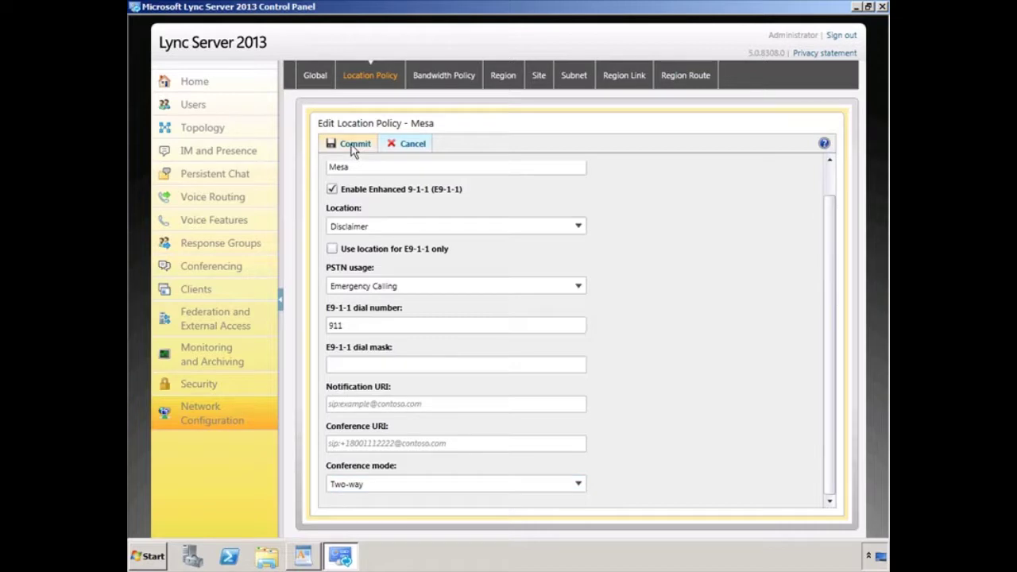
click(579, 484)
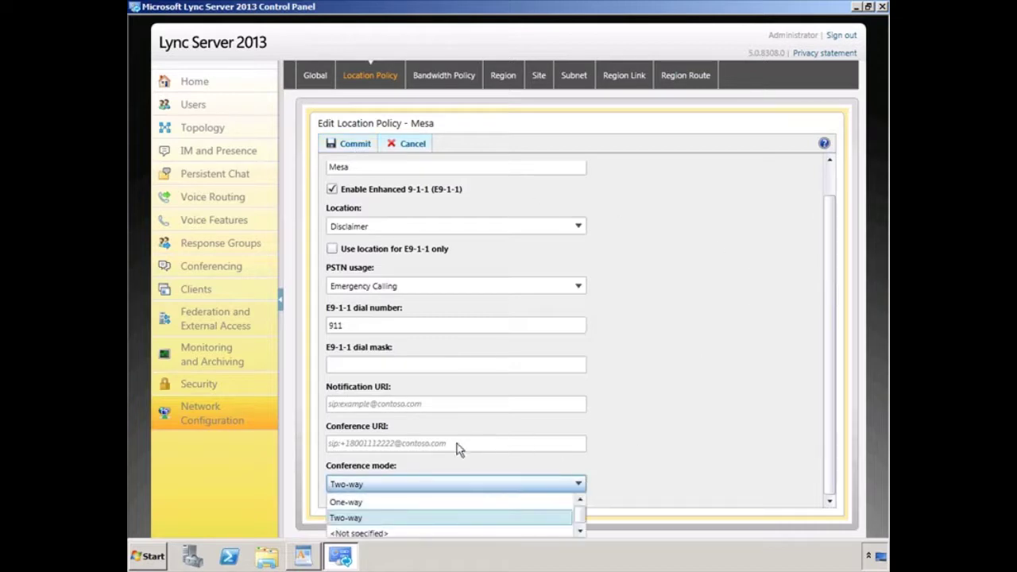
click(361, 534)
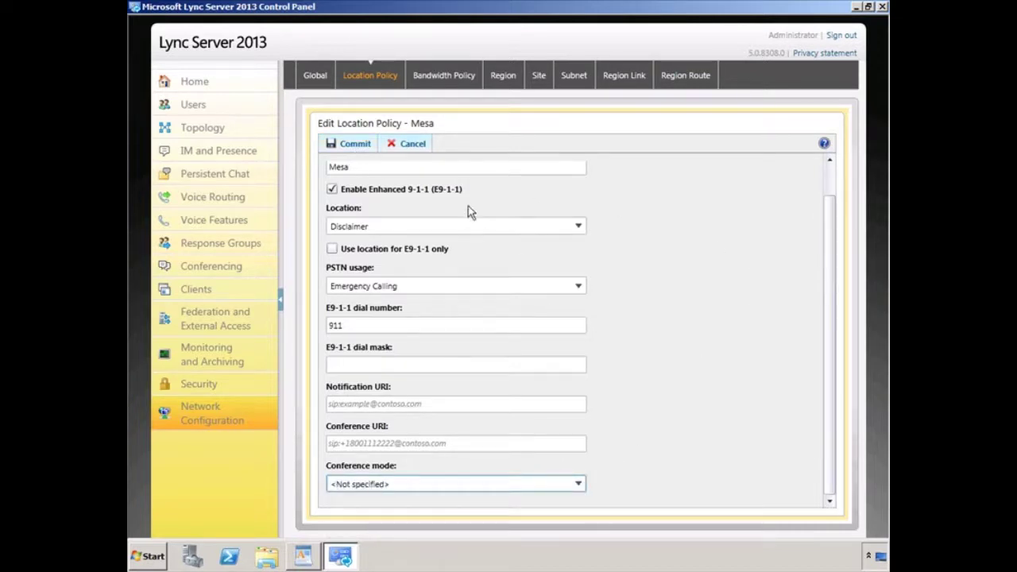
click(354, 144)
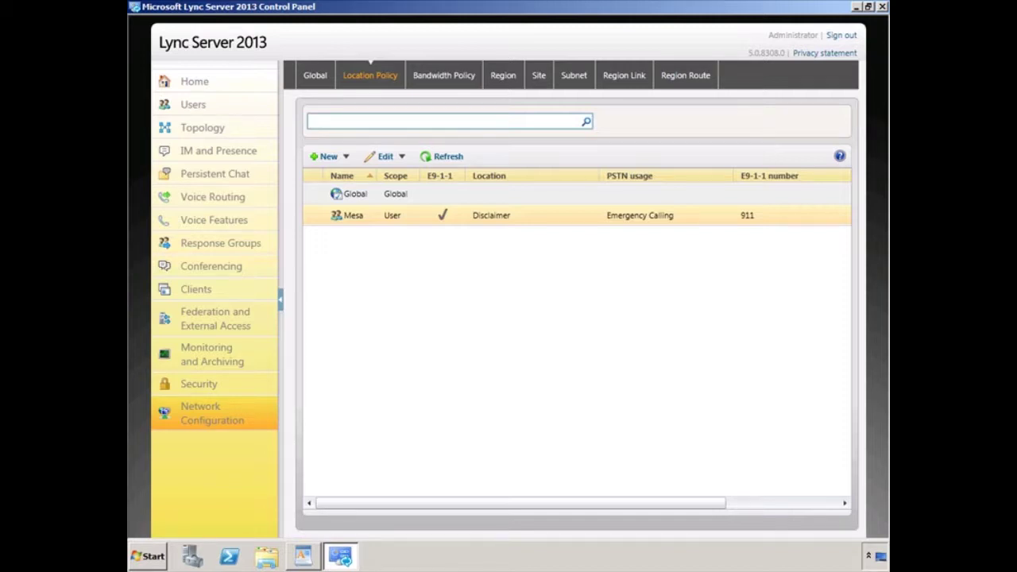
Launch Lync Server Management Shell from the Microsoft Lync Server 2013 program group
click(150, 560)
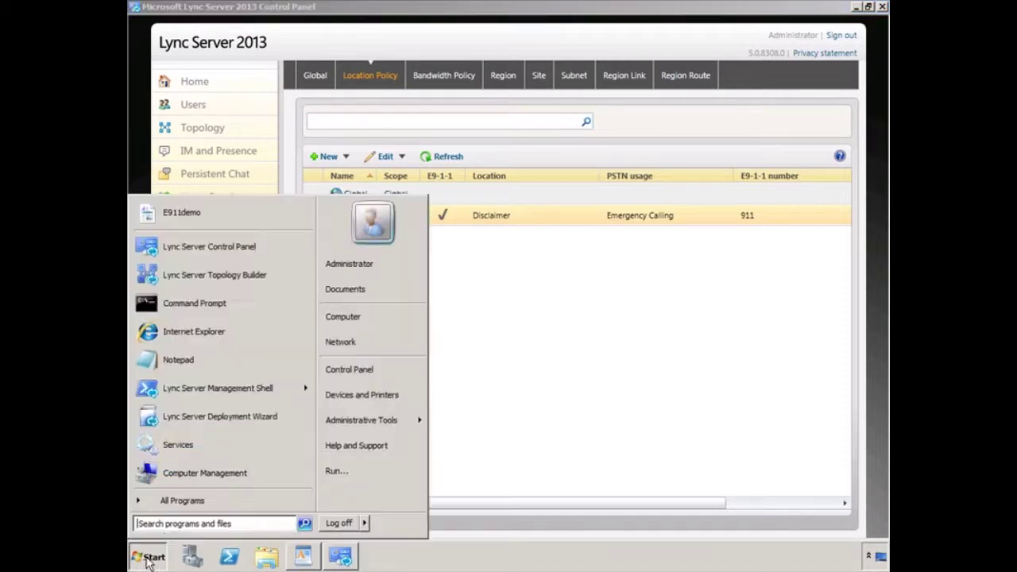
click(189, 503)
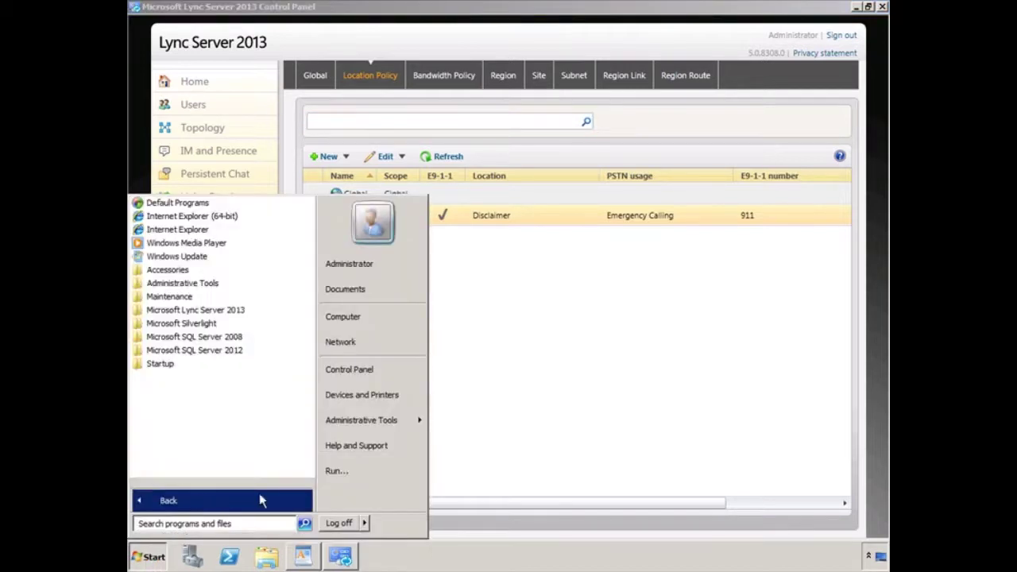
click(193, 311)
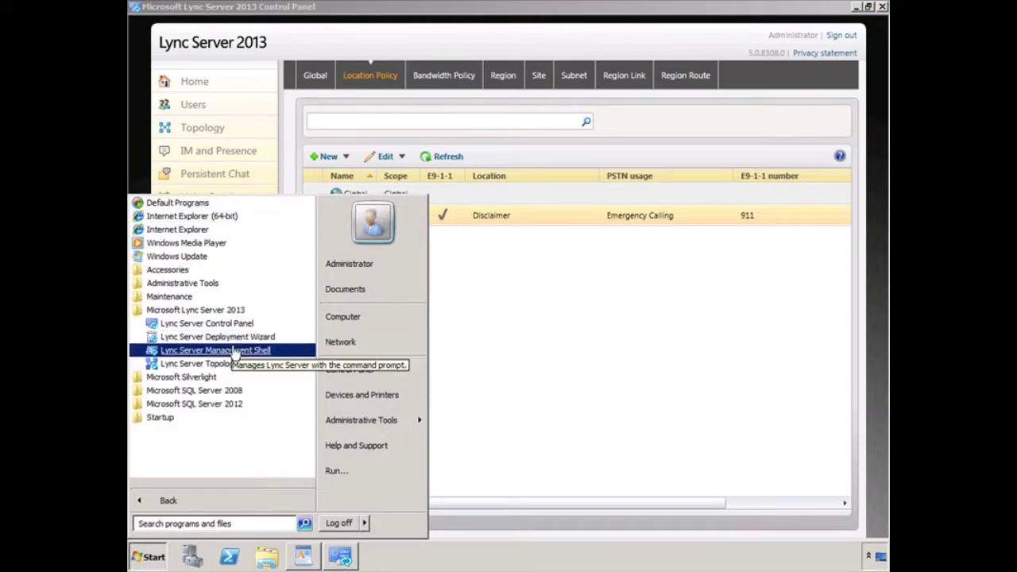
click(239, 352)
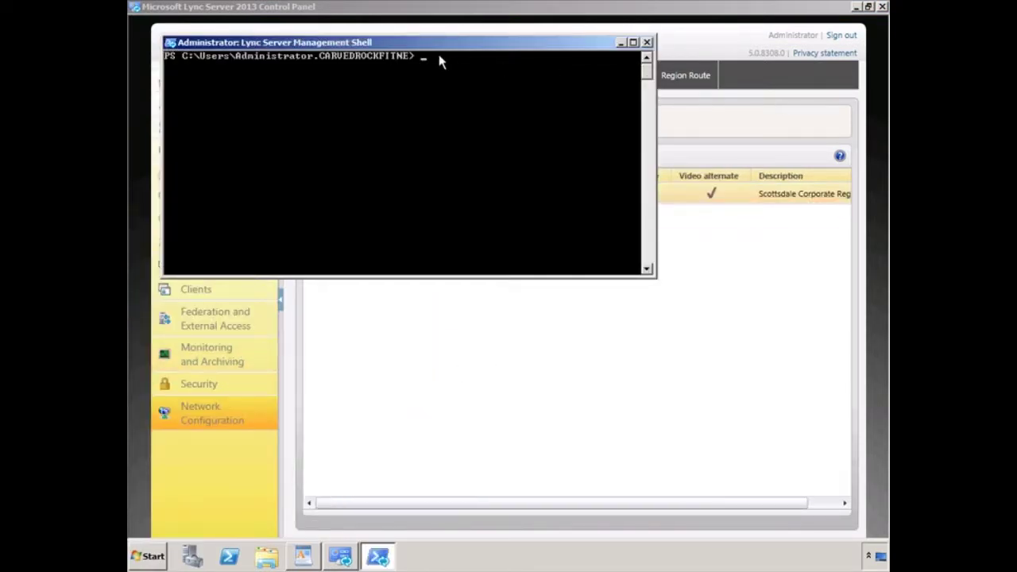
Run Set-CsNetworkSite assigning location policy Mesa to site Mesa in region Scottsdale
right_click(441, 59)
click(477, 96)
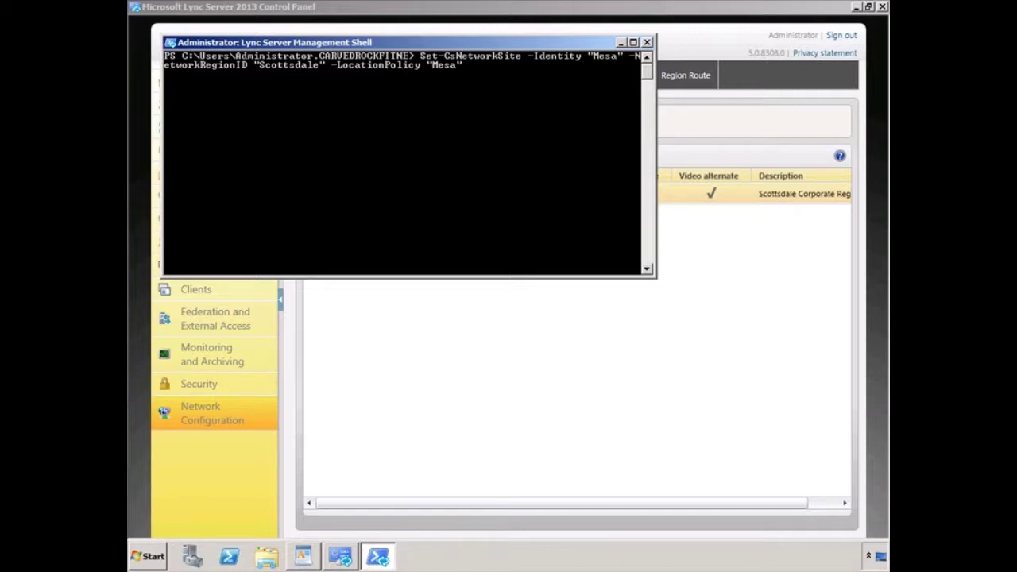
key(Return)
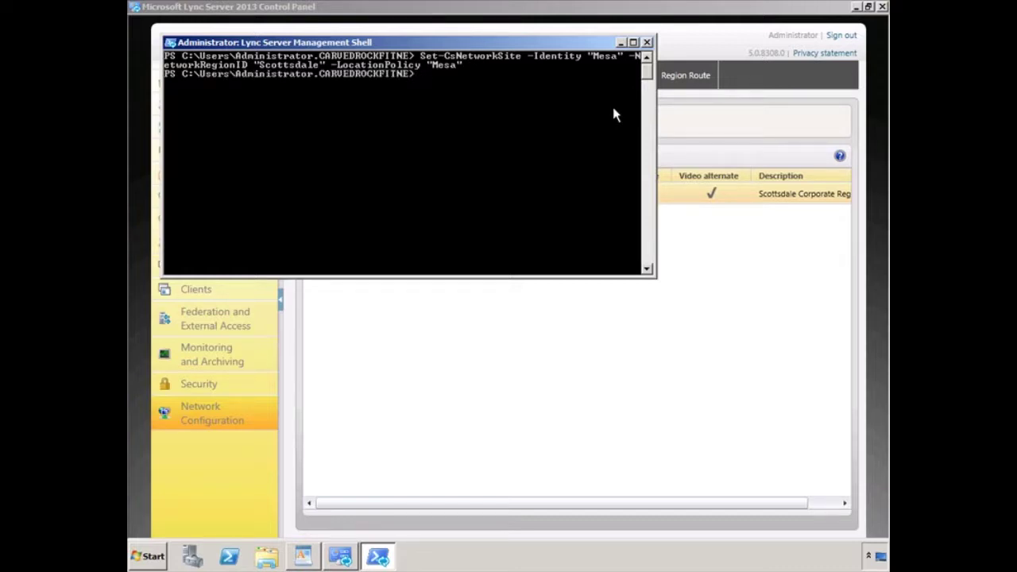
Verify in Control Panel that MESA shows Scottsdale region and Mesa policy, then return to the shell
click(744, 43)
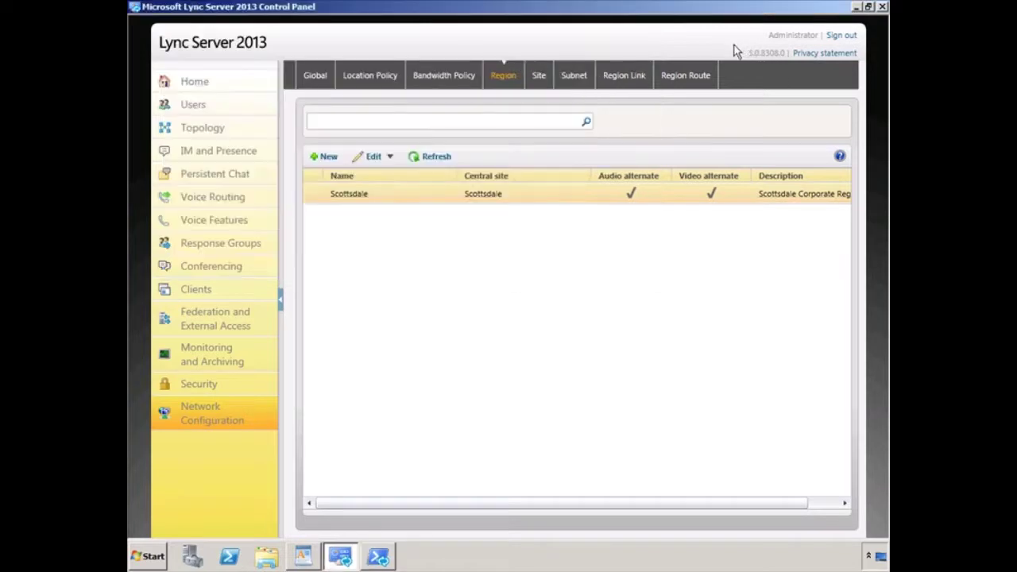
click(540, 75)
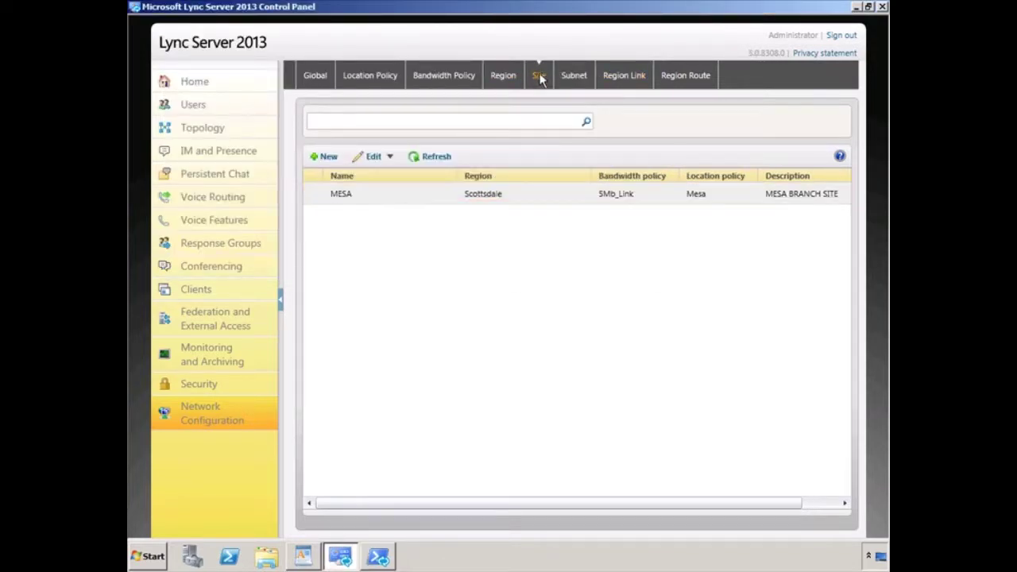
double_click(353, 196)
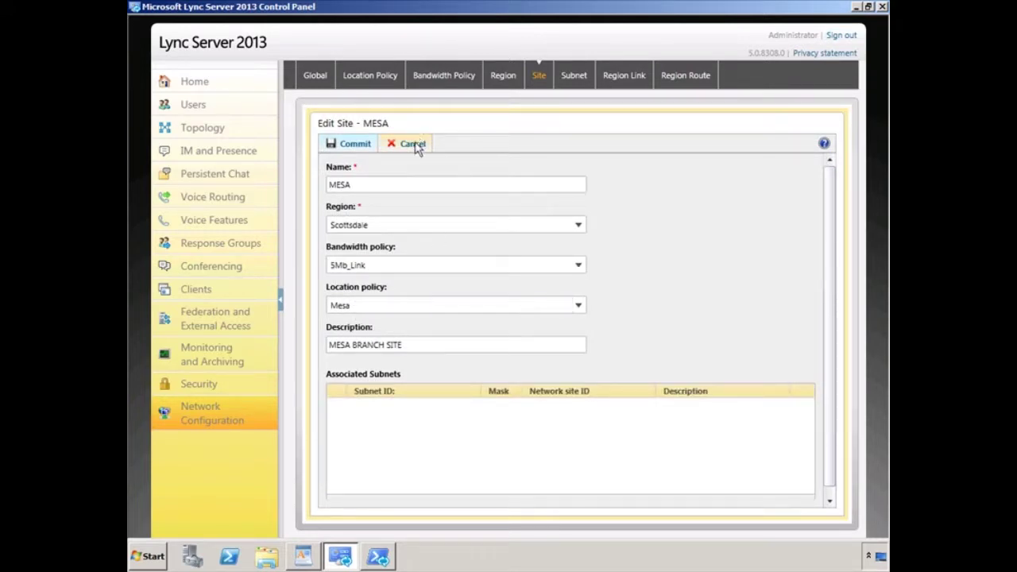
click(390, 558)
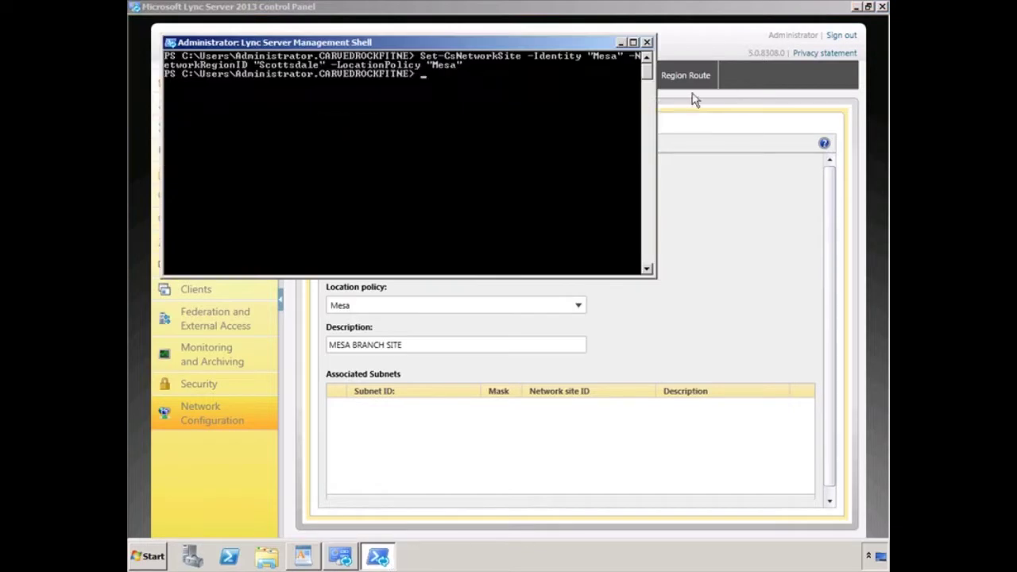
Clear the console and run New-CsNetworkSite creating Chandler in Scottsdale with the Mesa policy
text(cls)
key(Return)
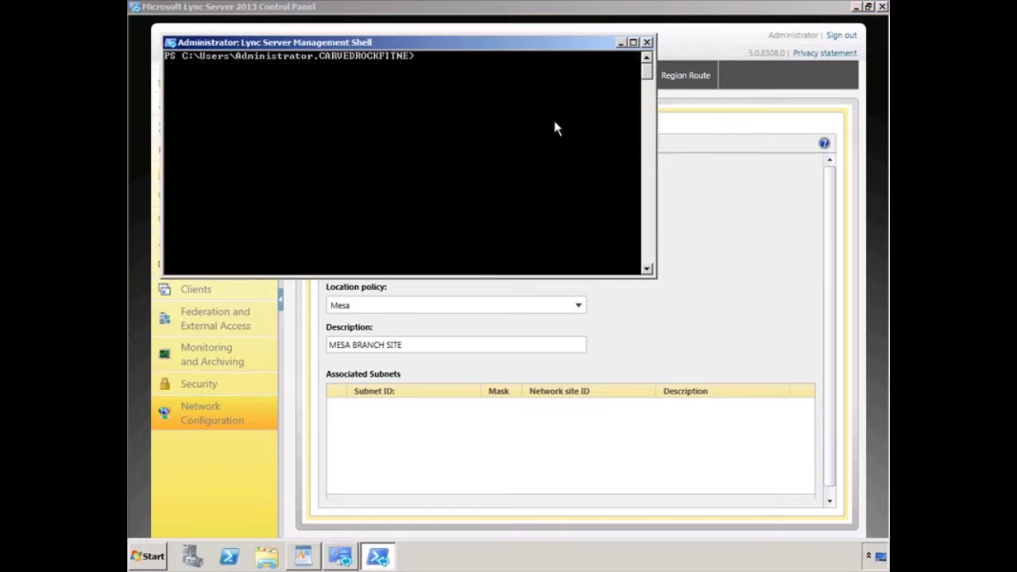
right_click(466, 70)
click(491, 107)
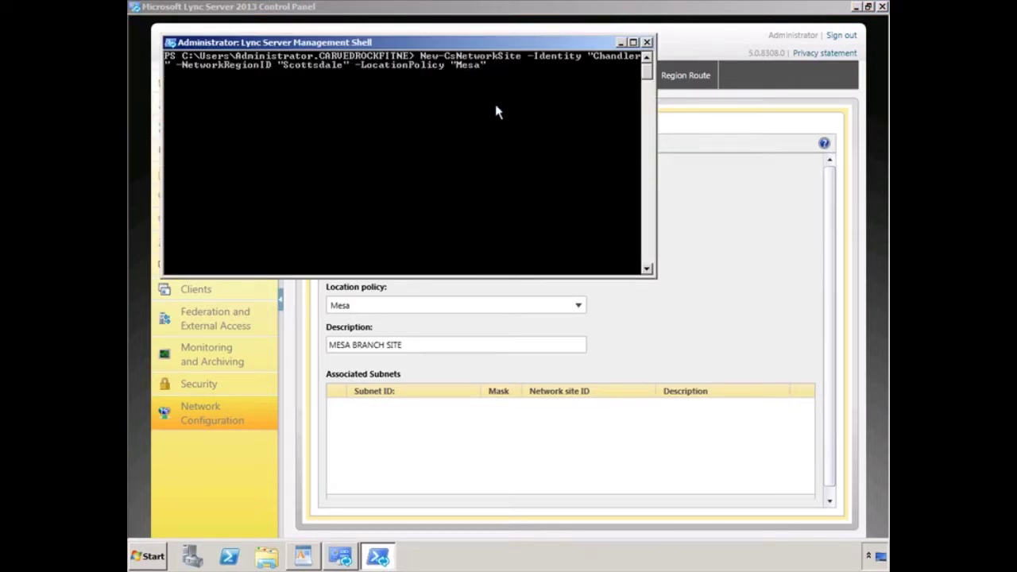
key(Left)
key(Left)
key(Left)
key(Left)
key(End)
key(Return)
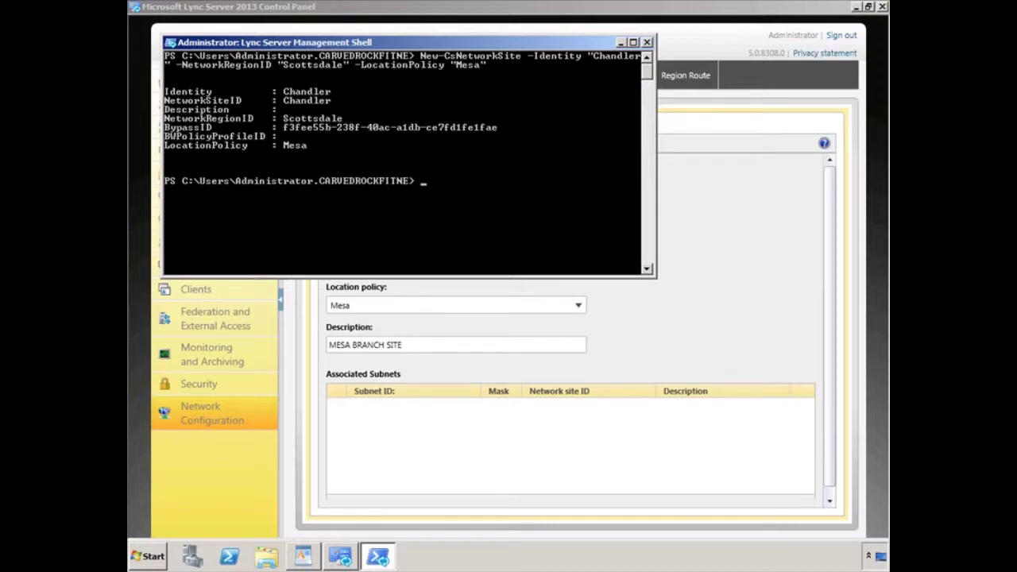
Clear the console again in preparation for the subnet command
text(cls)
key(Return)
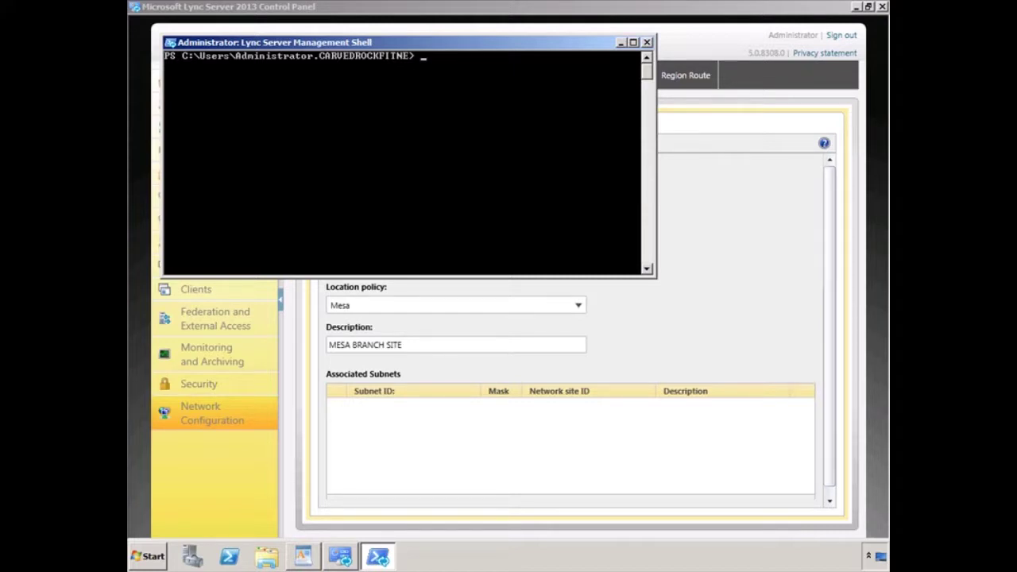
right_click(465, 89)
Run New-CsNetworkSubnet adding subnet 172.11.32.0 with 20 mask bits to Chandler, then clear the console
click(484, 115)
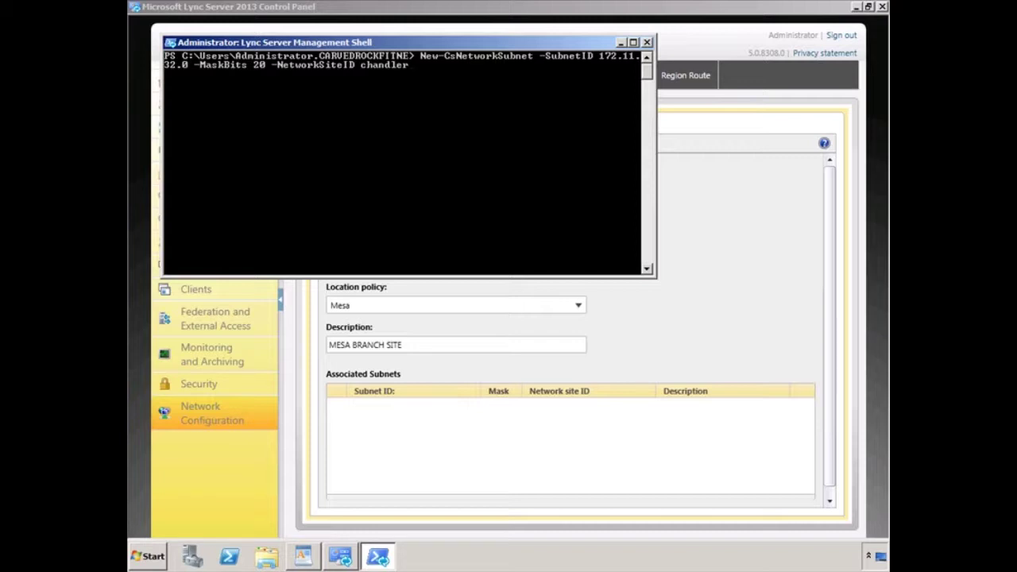
key(Return)
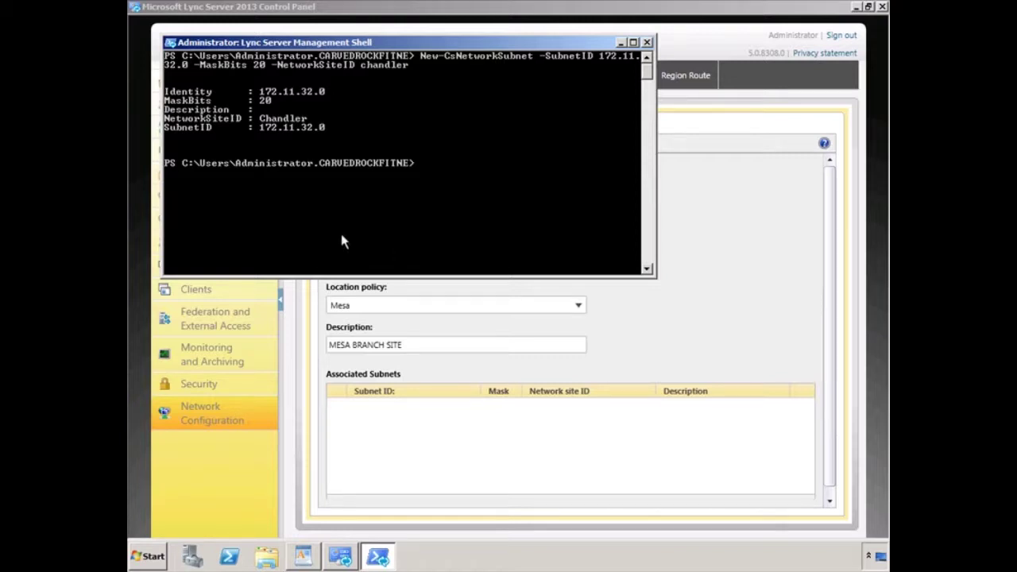
text(cls)
key(Return)
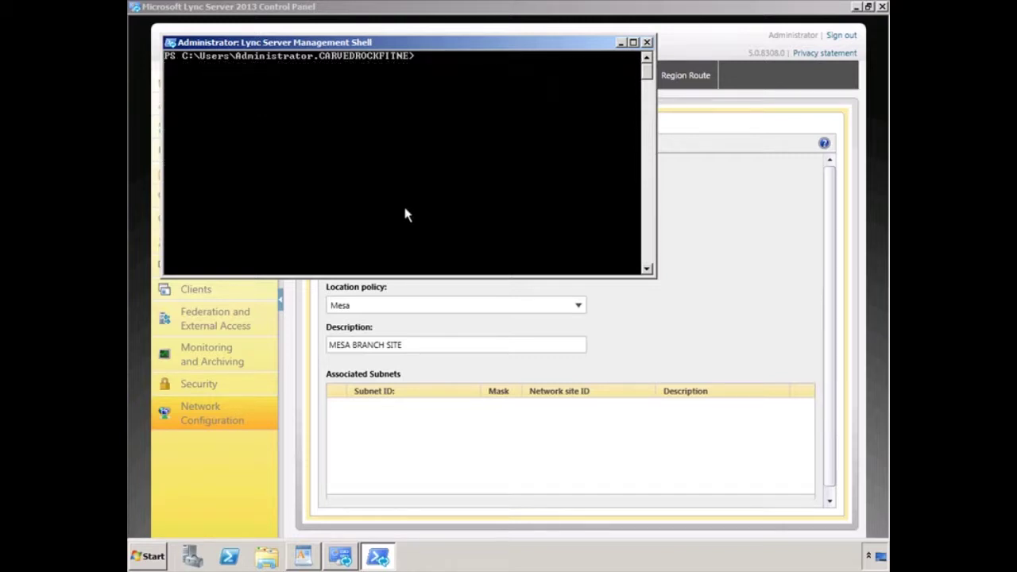
Run Set-CsLocationPolicy on Global: E9-1-1 enabled, 911 dial string, two-way conferencing, mask 112
right_click(453, 148)
click(481, 179)
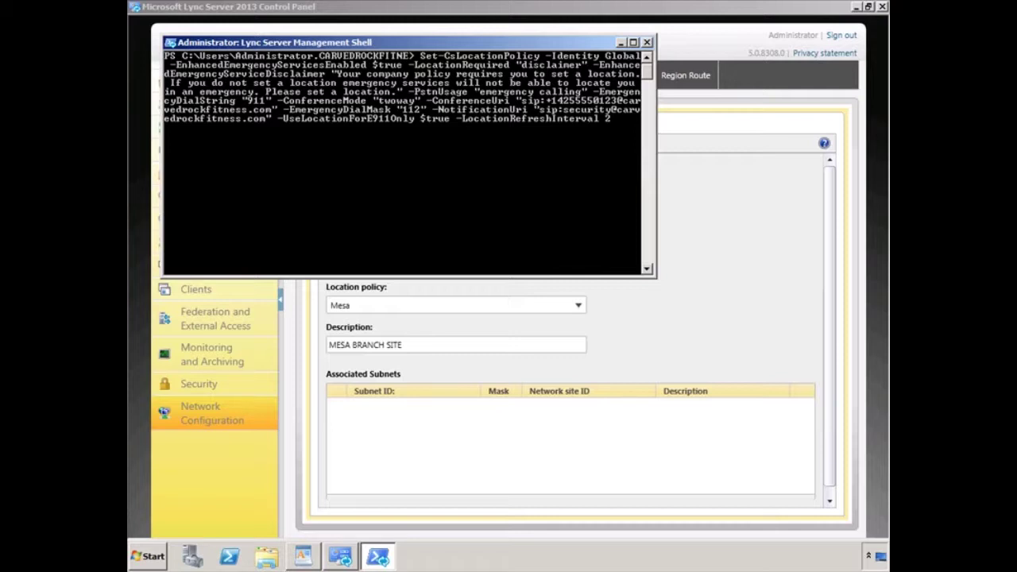
key(Return)
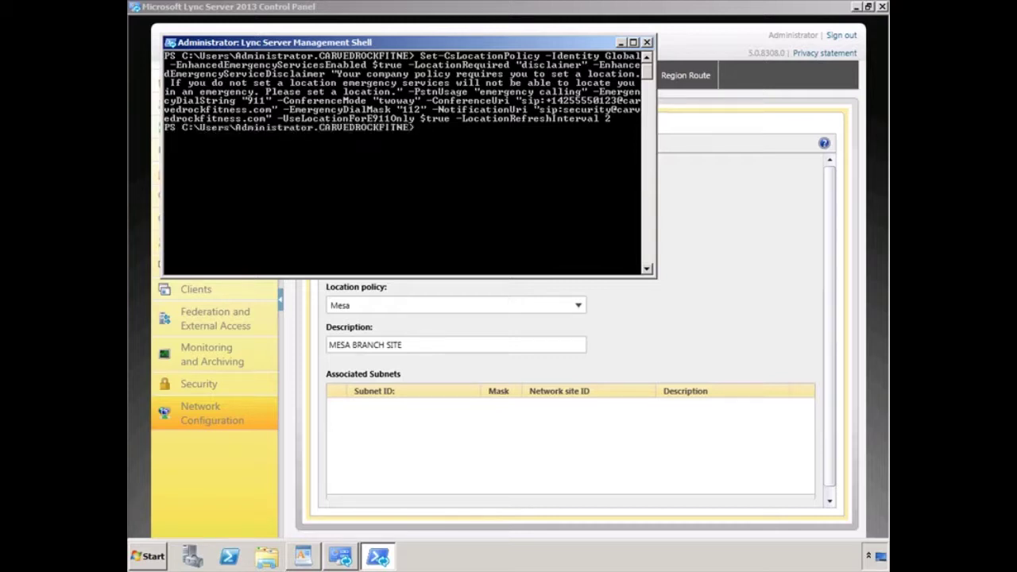
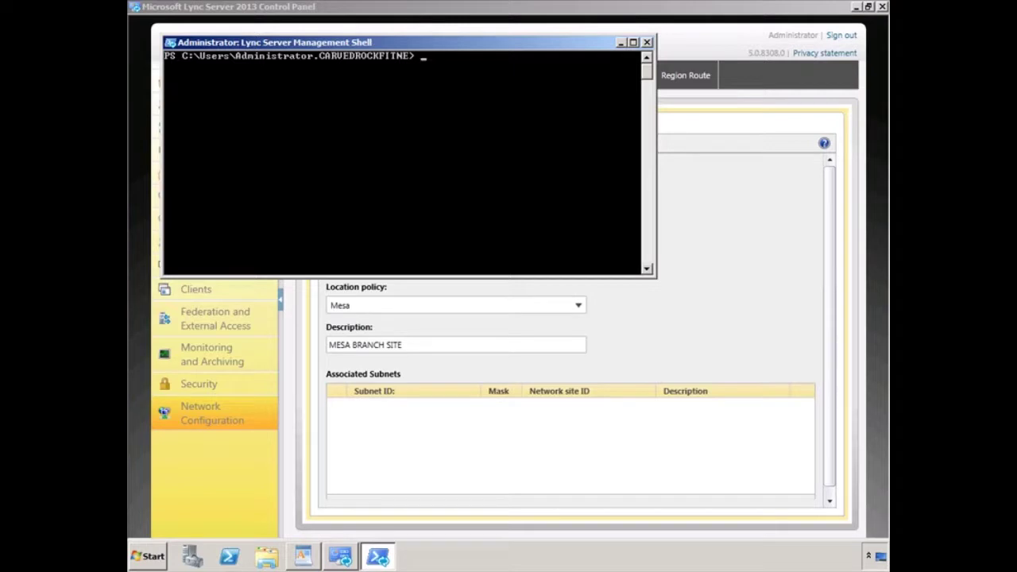
Run Set-CsLisSubnet to map subnet 157.56.76.0 as Subnet 1 to Location1 for CarvedRockFitness
right_click(474, 82)
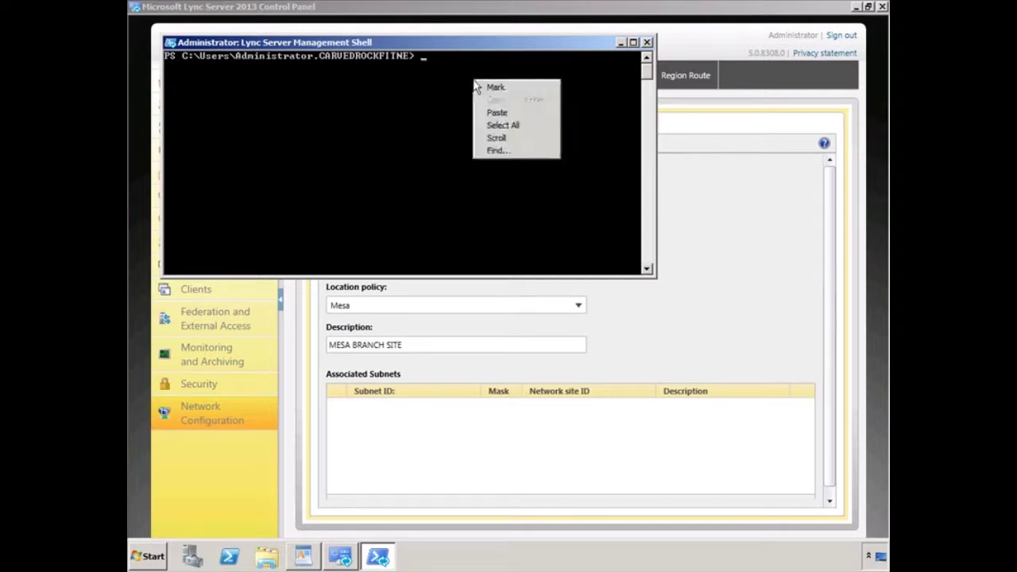
click(495, 111)
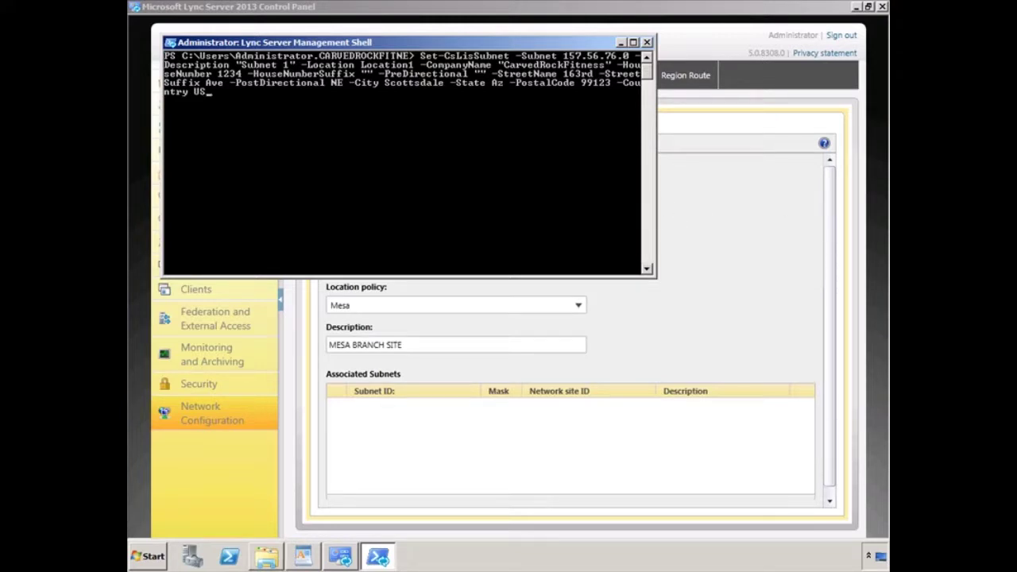
key(Return)
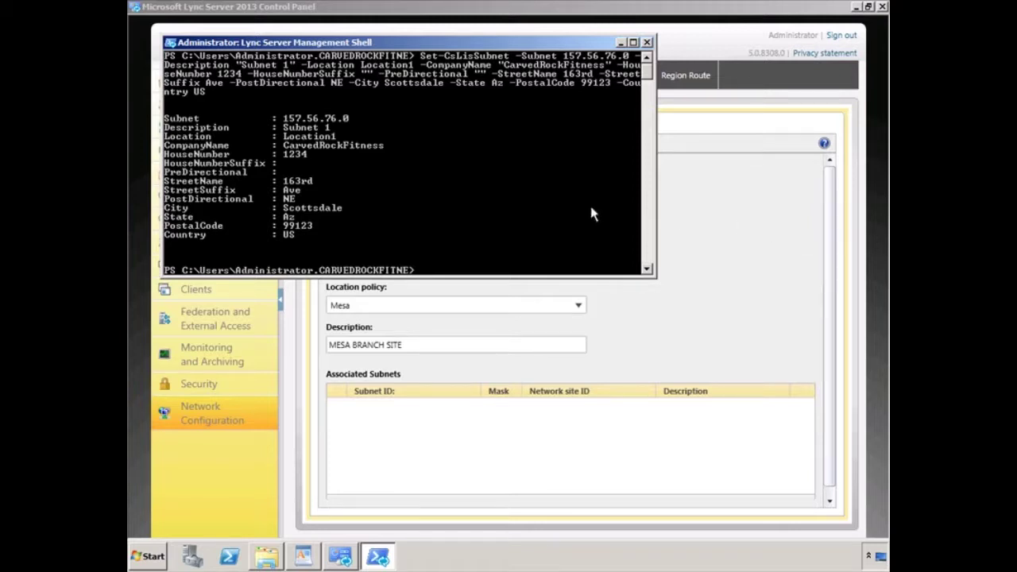
Clear the console and run Set-CsLisWirelessAccessPoint mapping BSSID 0A-23-CD-16-AA-2E as Wireless1 to Location2
text(cls)
key(Return)
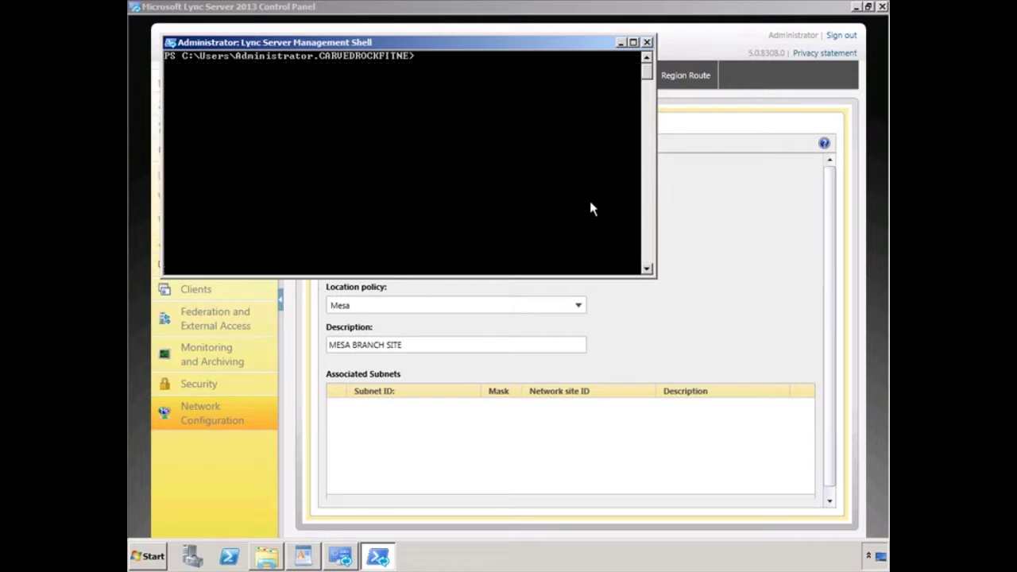
right_click(310, 106)
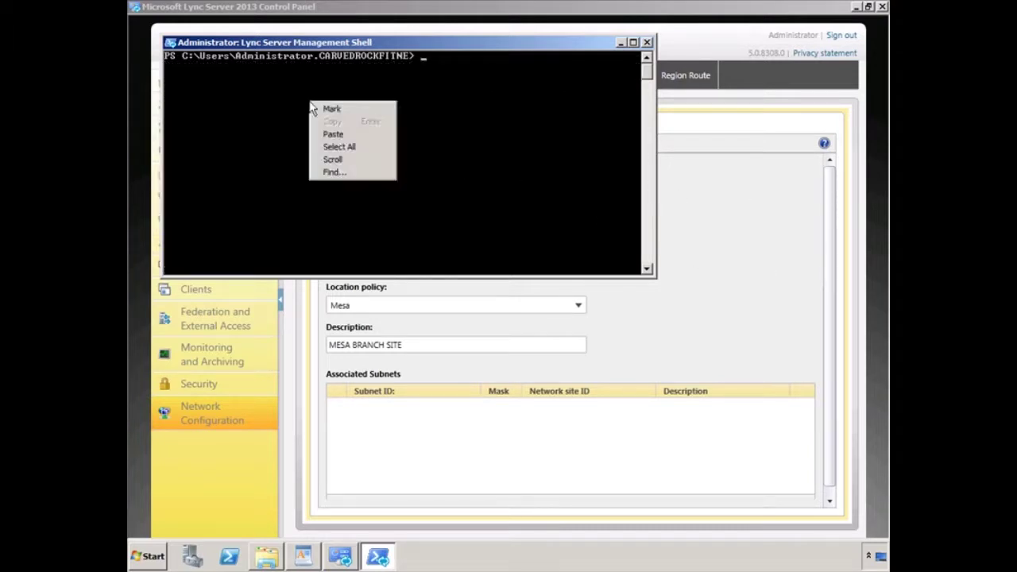
click(328, 134)
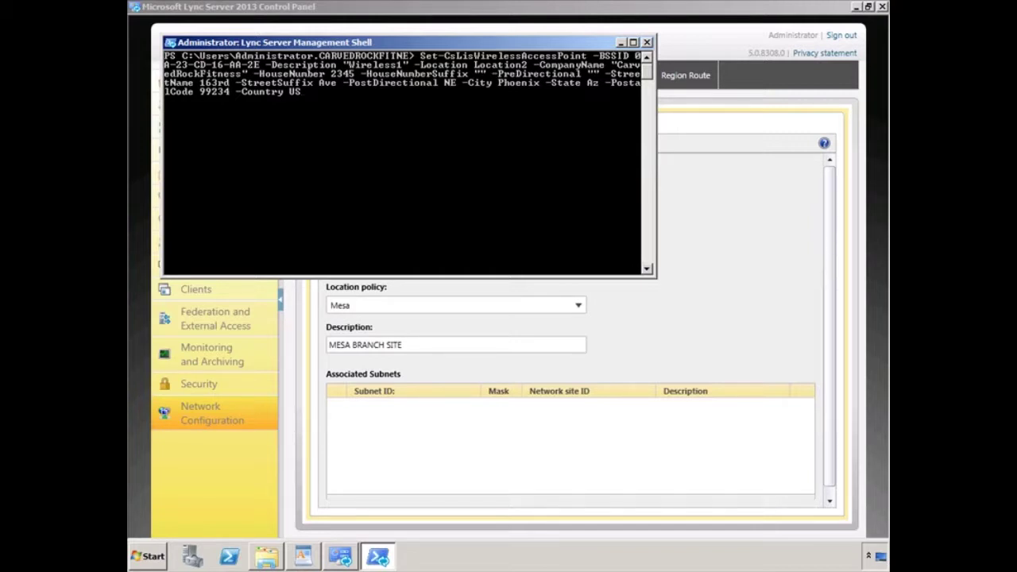
key(Return)
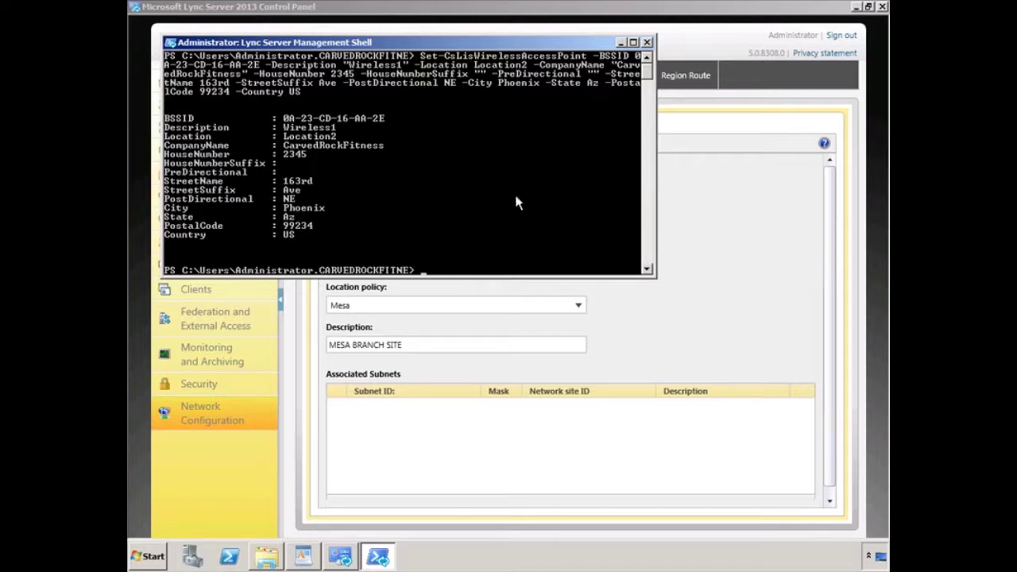
Clear the console, paste the Provider1 Set-CsLisServiceProvider command, then discard it without running
text(cls)
key(Return)
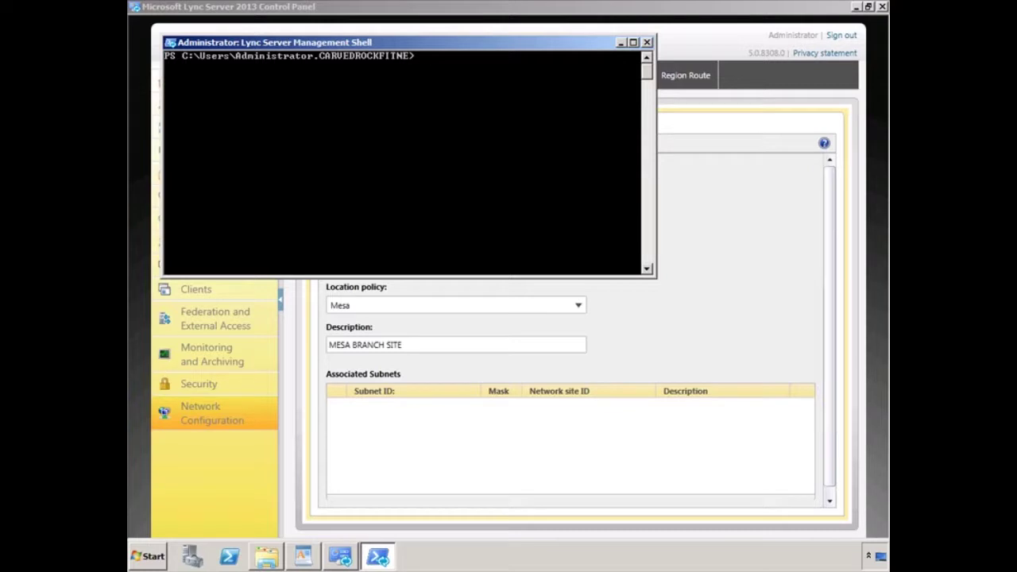
right_click(440, 79)
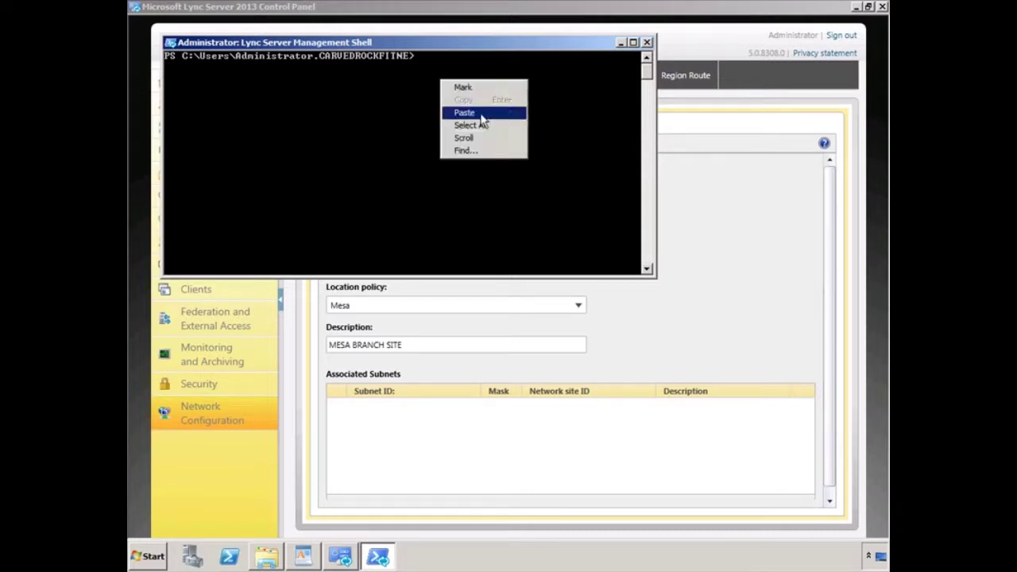
click(477, 113)
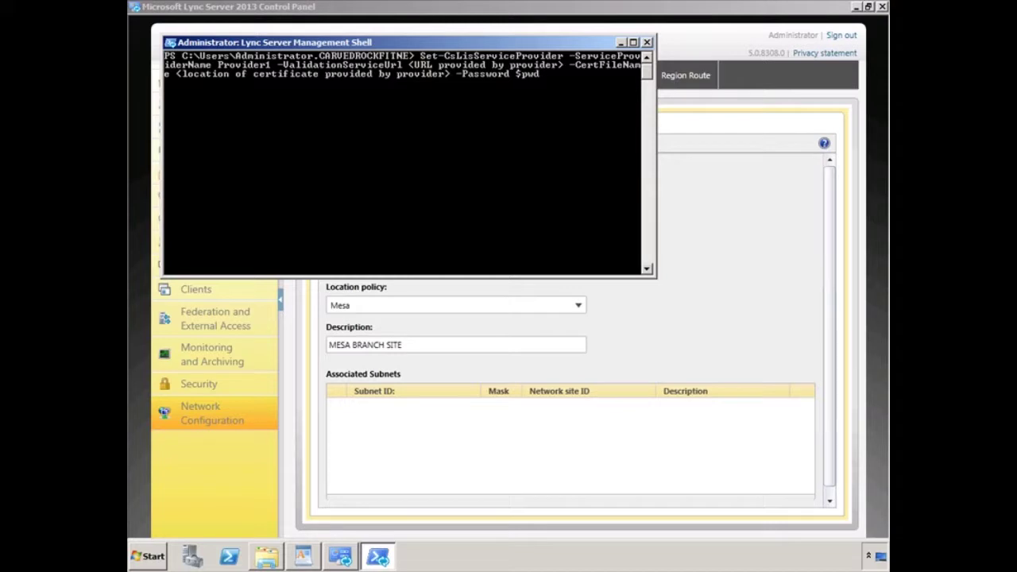
key(Escape)
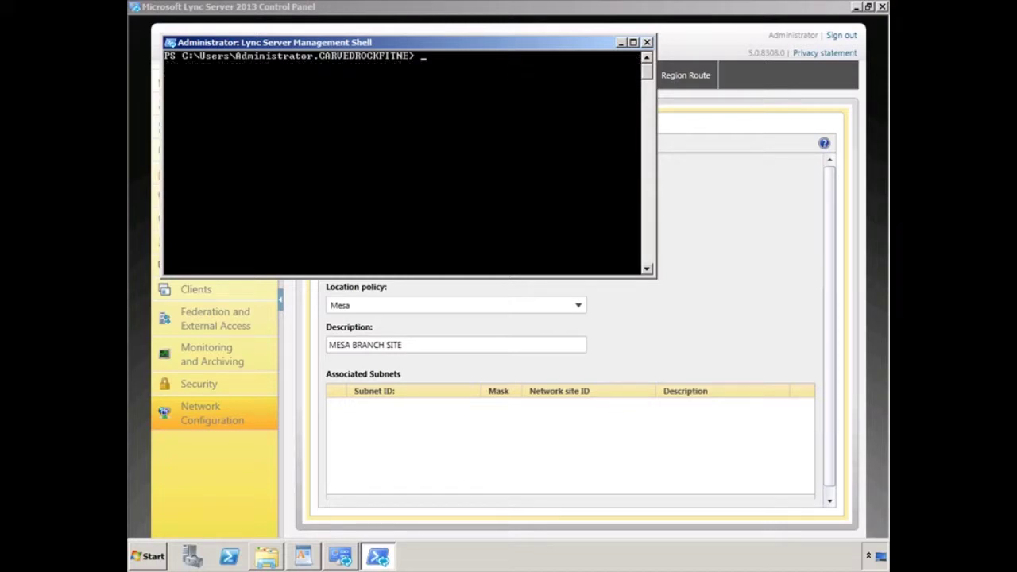
Discard the pasted civic address validation command and run Publish-CsLisConfiguration instead
right_click(473, 70)
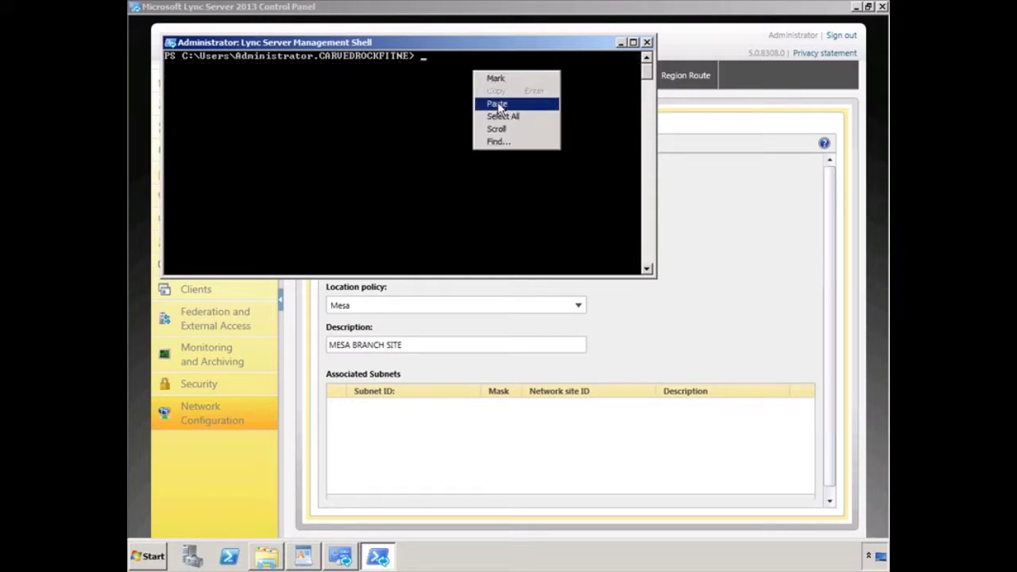
click(498, 104)
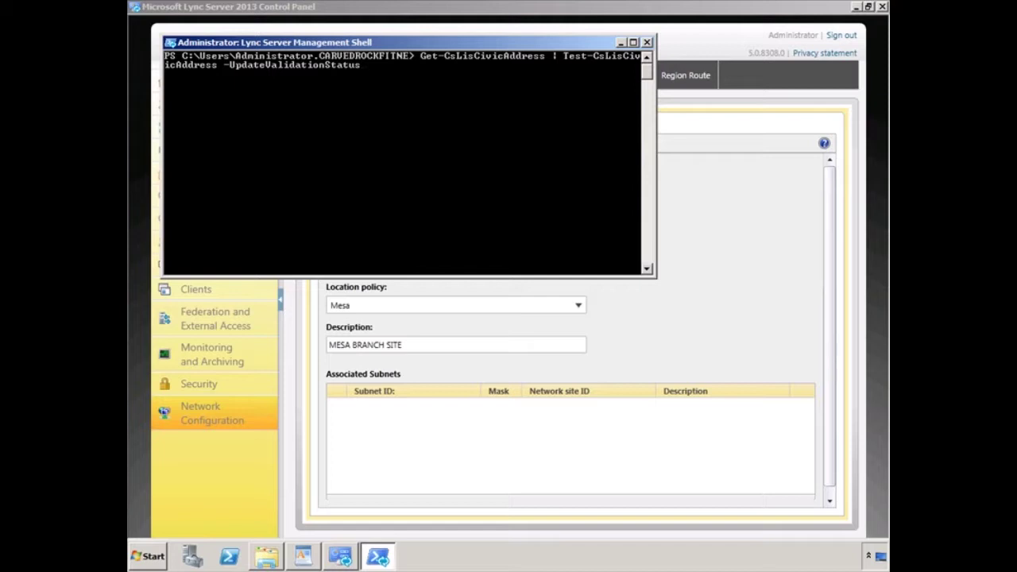
key(Escape)
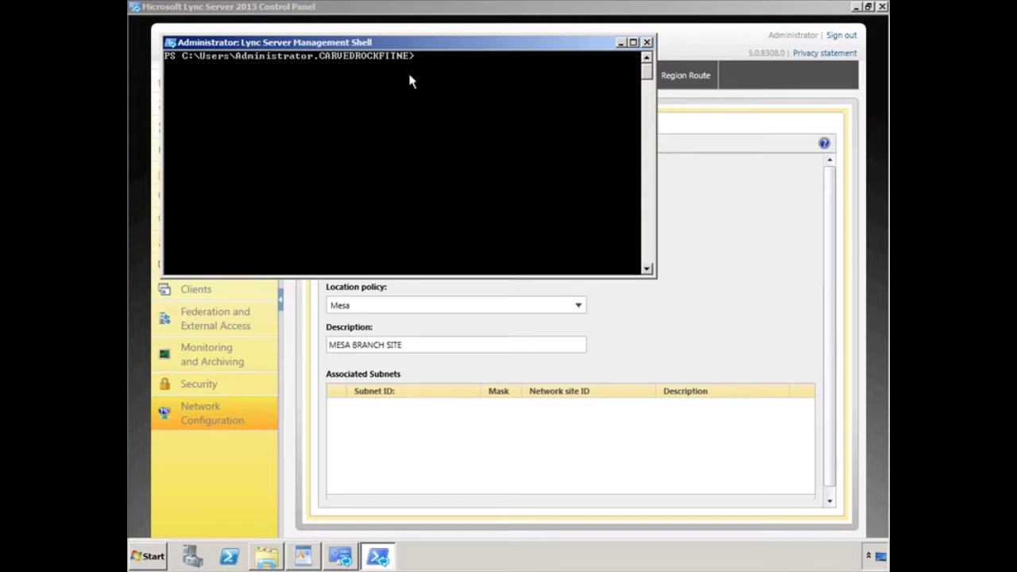
right_click(410, 78)
click(452, 108)
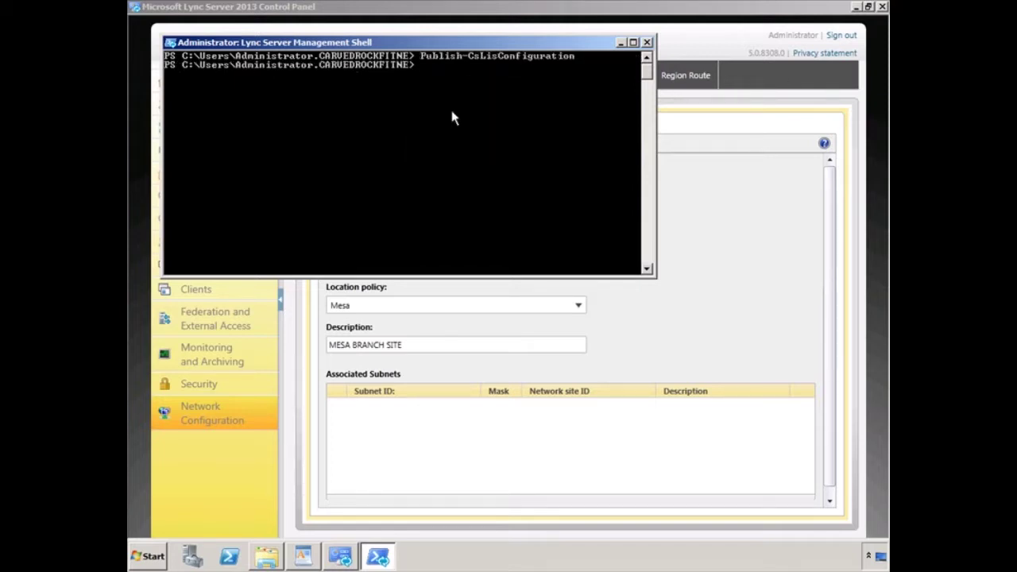